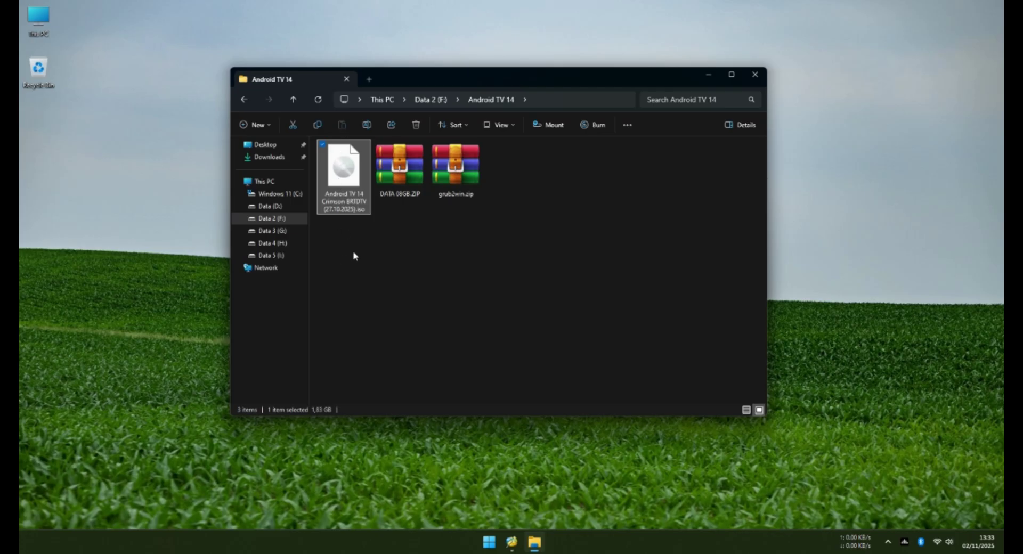
Step: Look over the Android TV 14 ISO, DATA 08GB.ZIP and grub2win.zip files in the Android TV 14 folder
drag(353, 251, 337, 296)
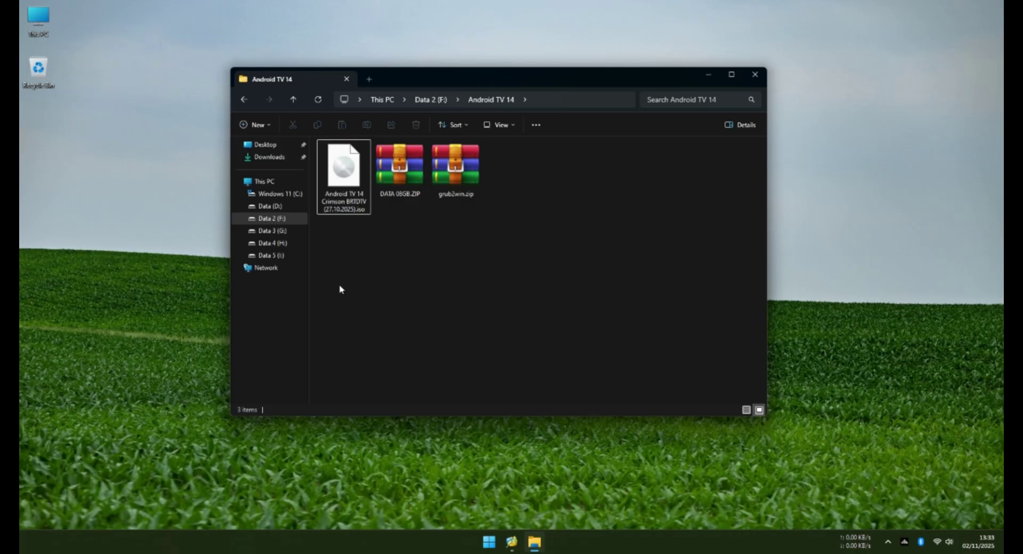
click(407, 165)
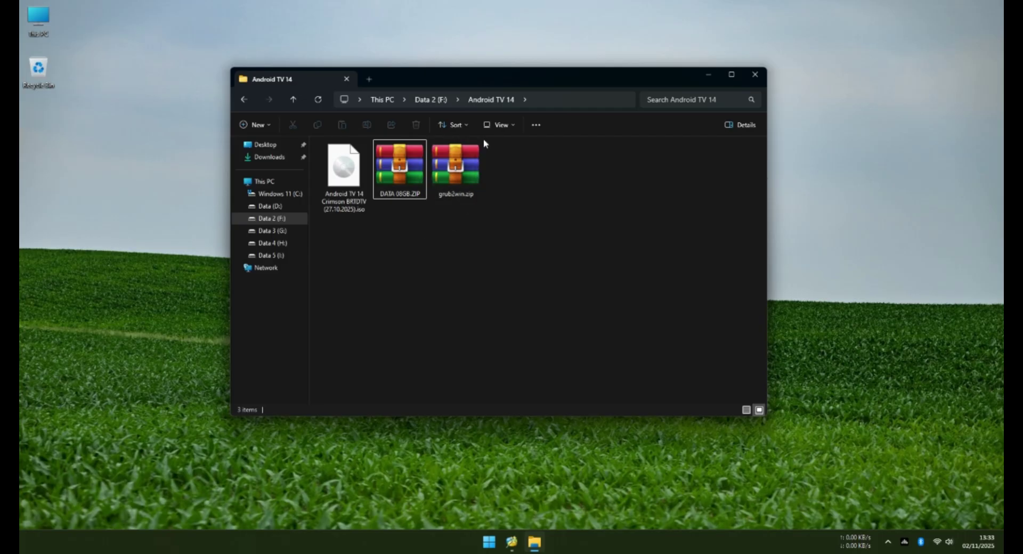
click(476, 161)
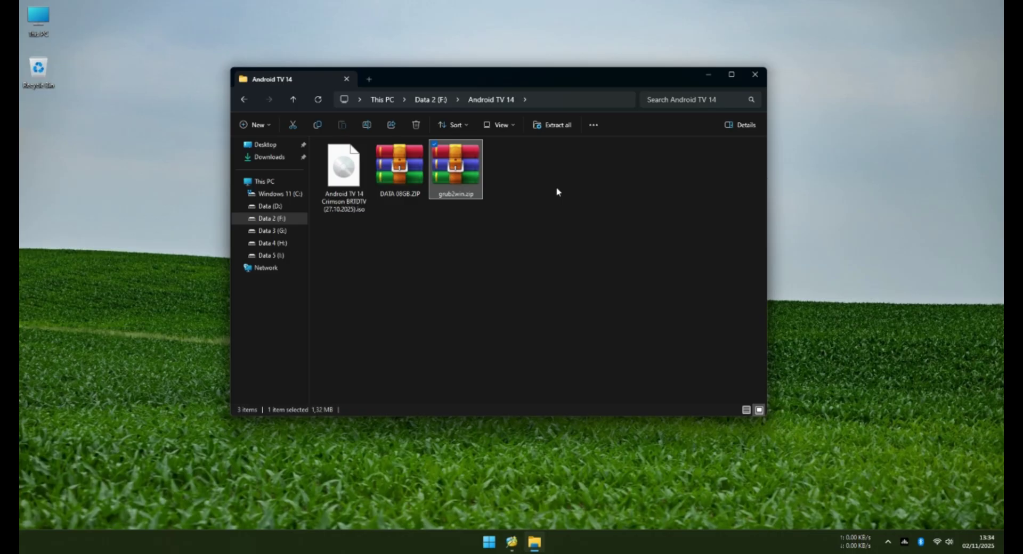
click(556, 188)
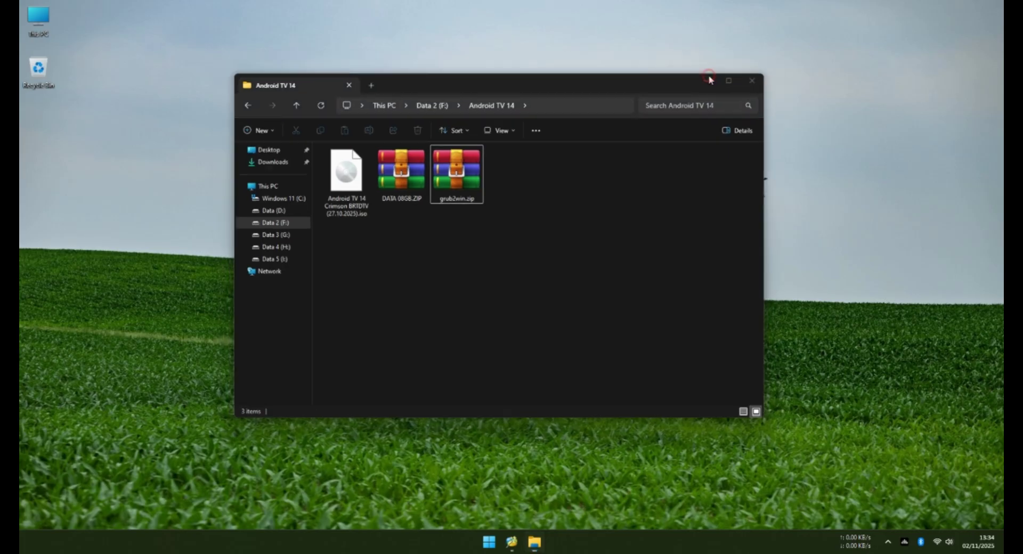
Step: Minimize the Android TV 14 folder window and switch to MiniTool Partition Wizard
click(709, 75)
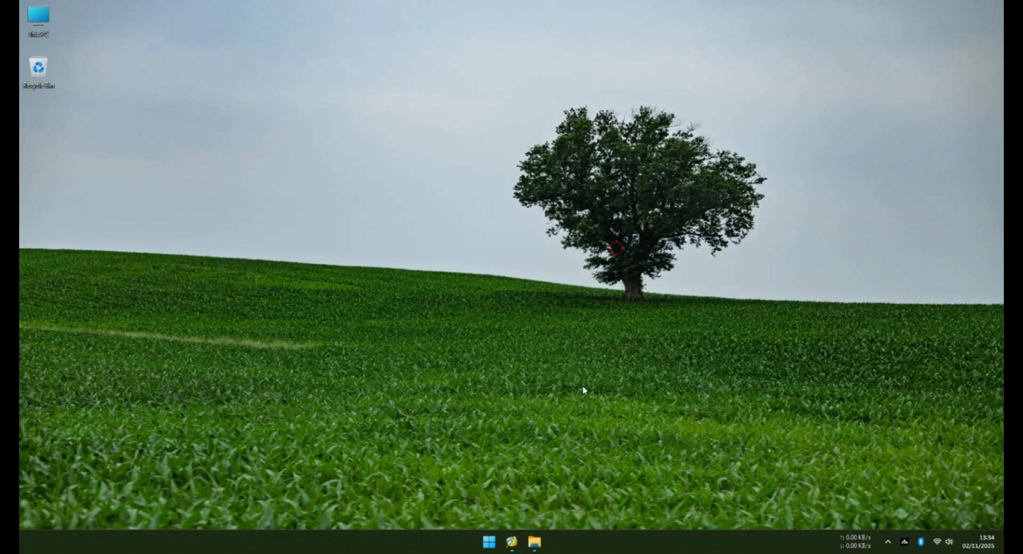
click(511, 543)
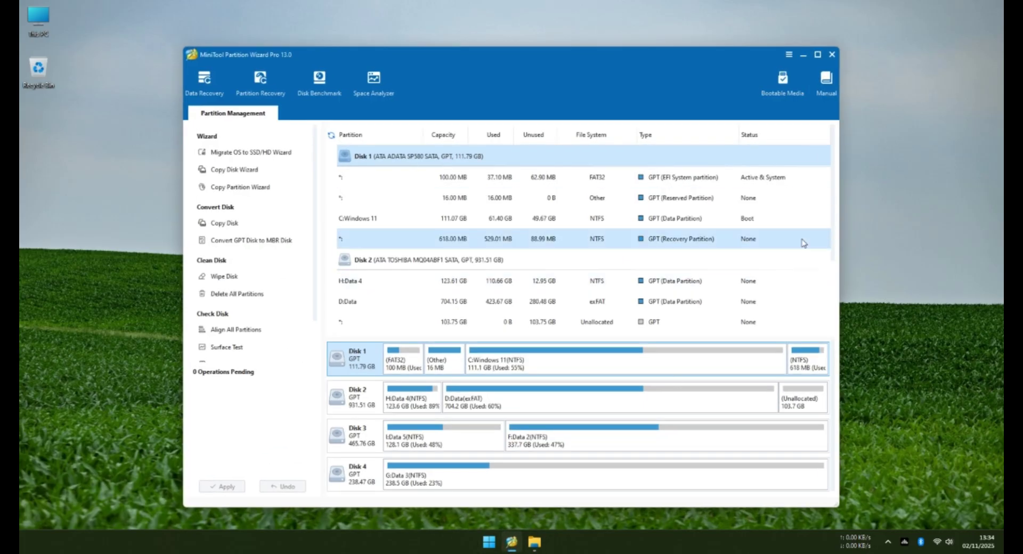
mouse_move(542, 56)
mouse_down()
mouse_move(577, 36)
mouse_move(539, 41)
mouse_move(549, 44)
mouse_up()
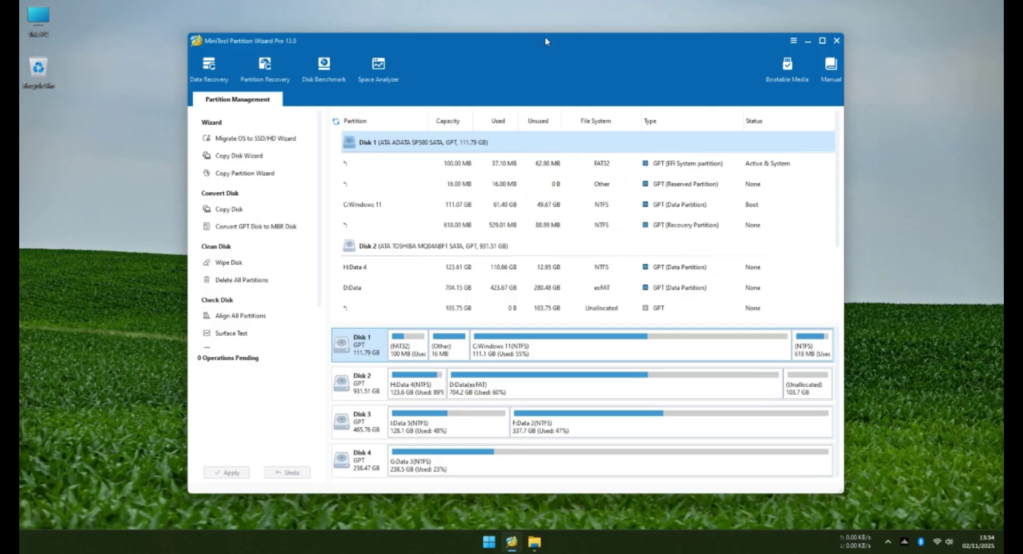
Step: Search Windows for "part", open Disk Management to view the disks and partitions, and close it
click(492, 540)
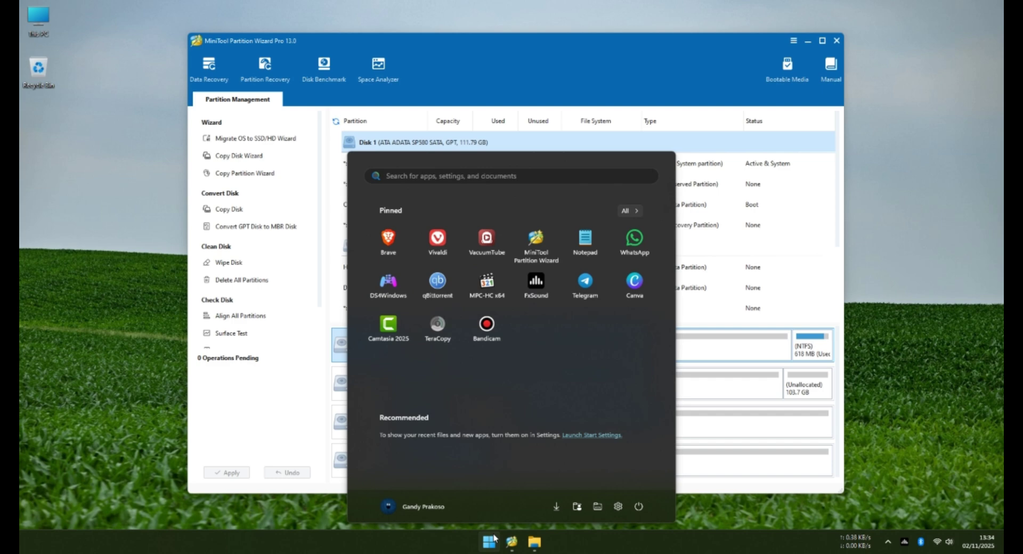
text(part)
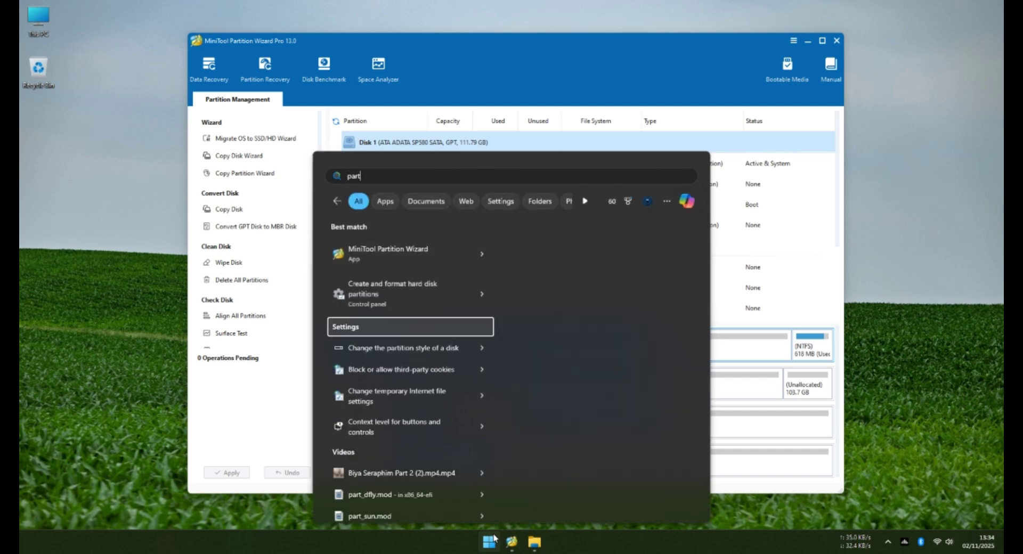
key(Up)
key(Return)
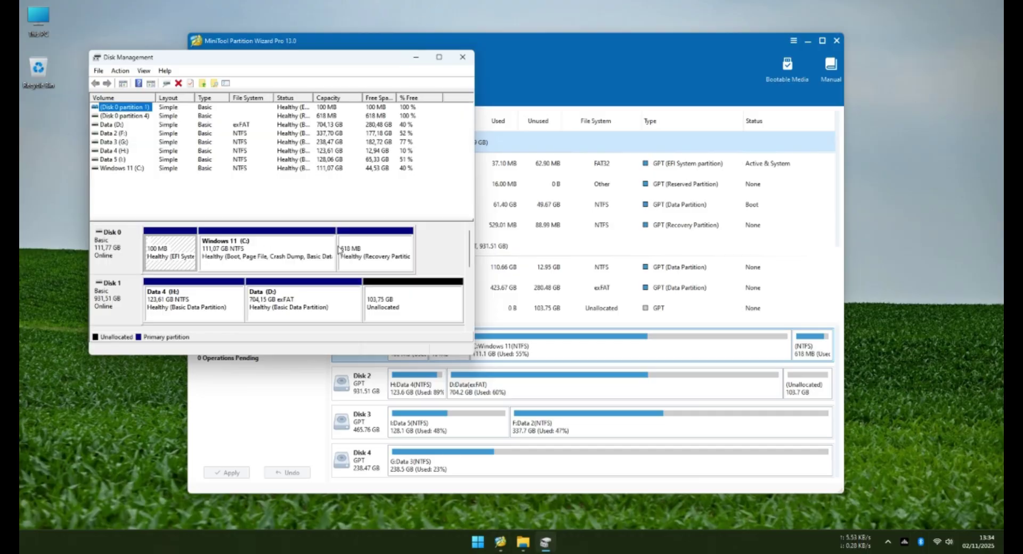
click(463, 57)
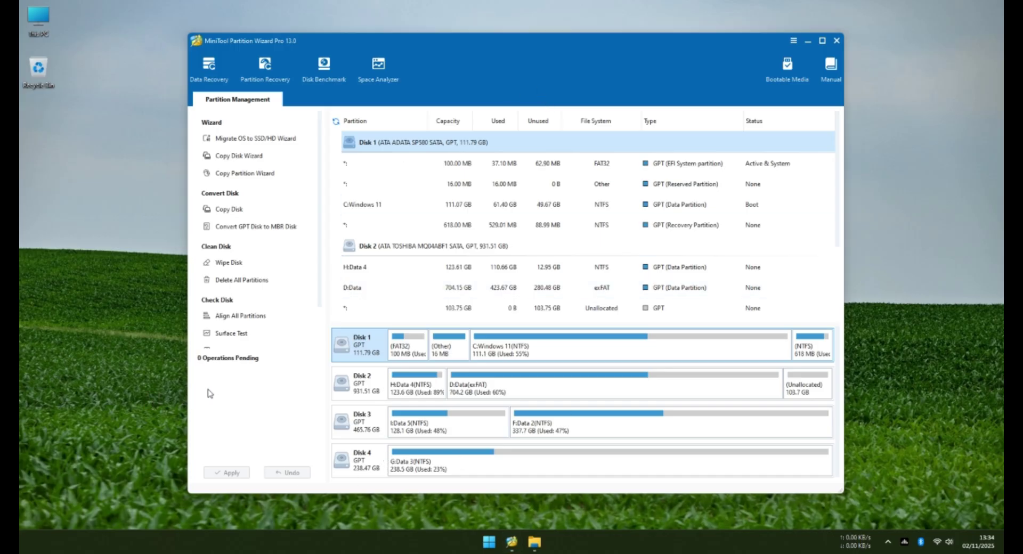
key(ctrl+shift+d)
mouse_move(726, 353)
mouse_down()
mouse_move(717, 344)
mouse_move(725, 351)
mouse_up()
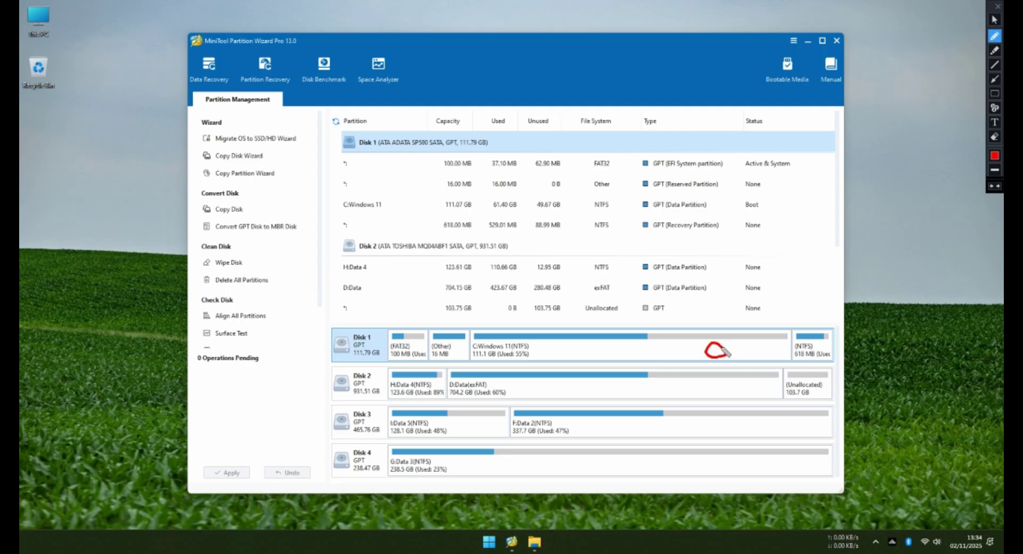
key(ctrl+shift+d)
click(807, 289)
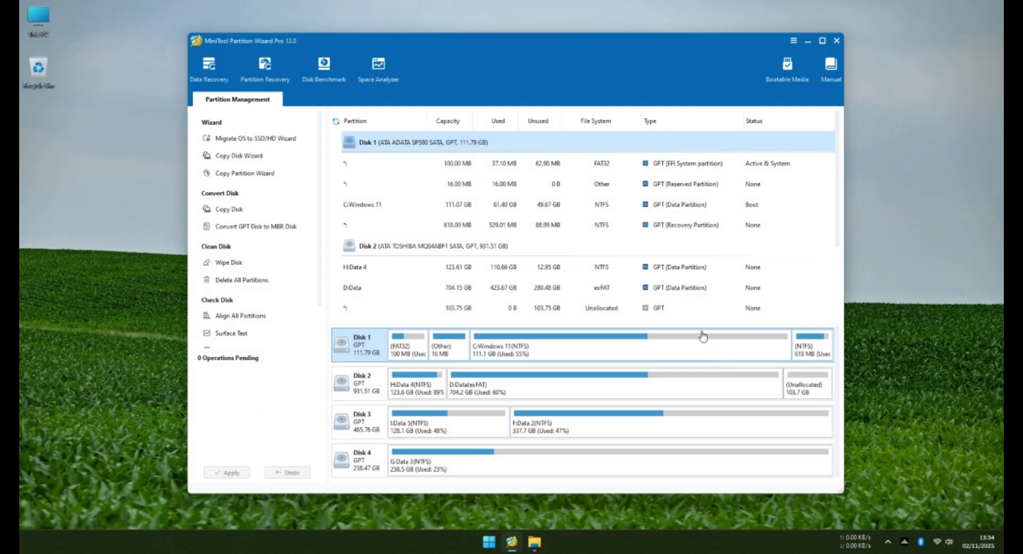
Step: Shrink the C: Windows 11 partition on Disk 1 to about 97.42 GB, leaving about 13.65 GB unallocated after it
click(665, 354)
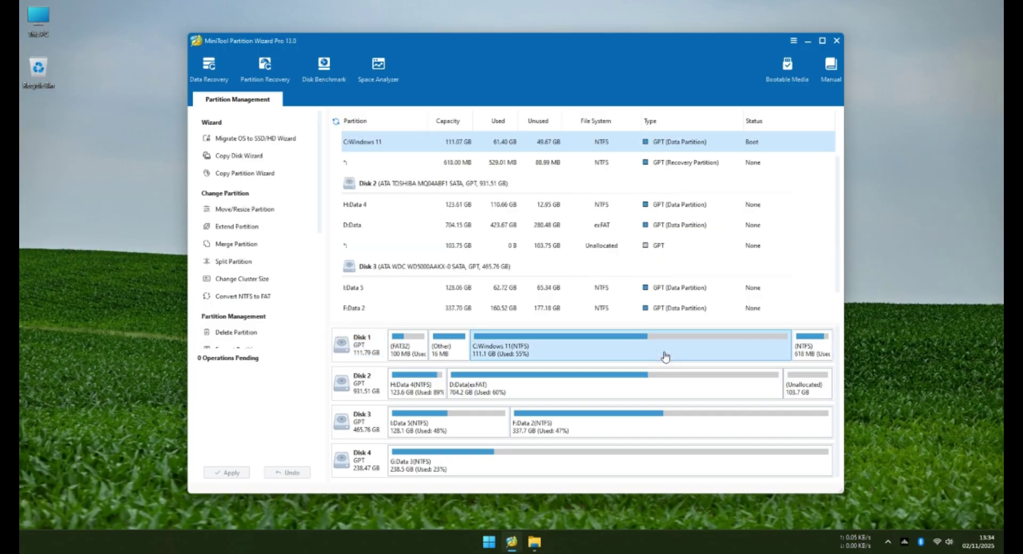
right_click(478, 362)
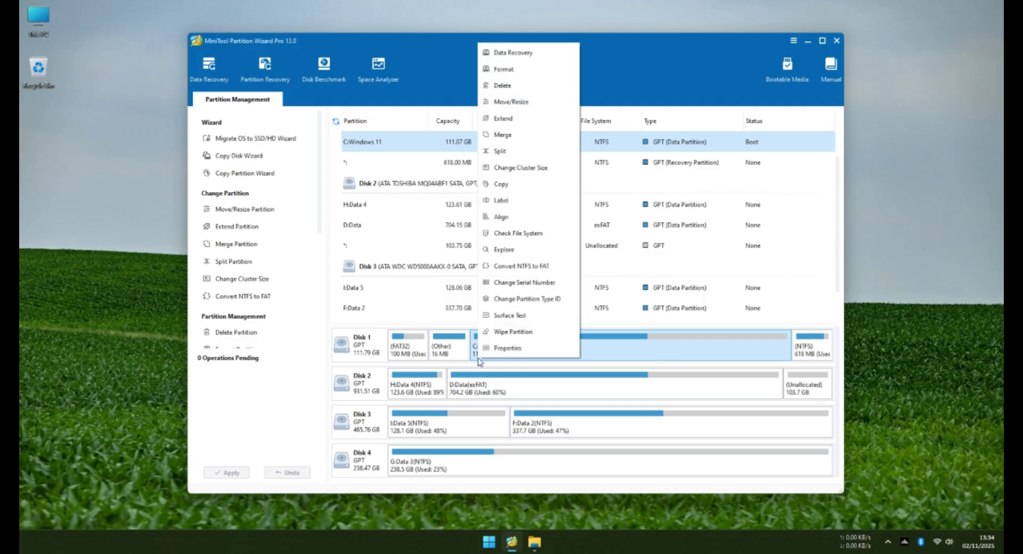
click(549, 105)
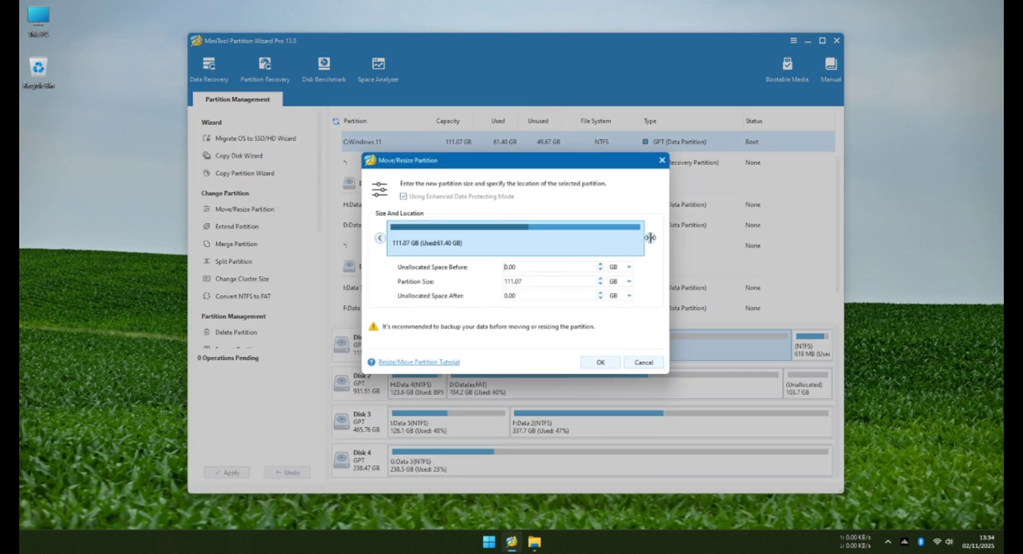
drag(650, 238, 618, 240)
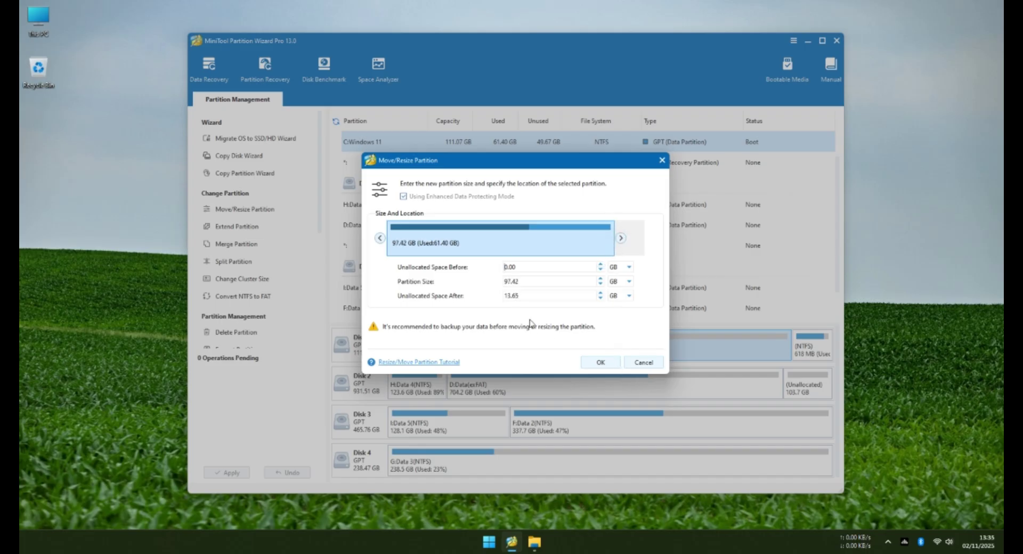
drag(524, 296, 495, 316)
click(604, 364)
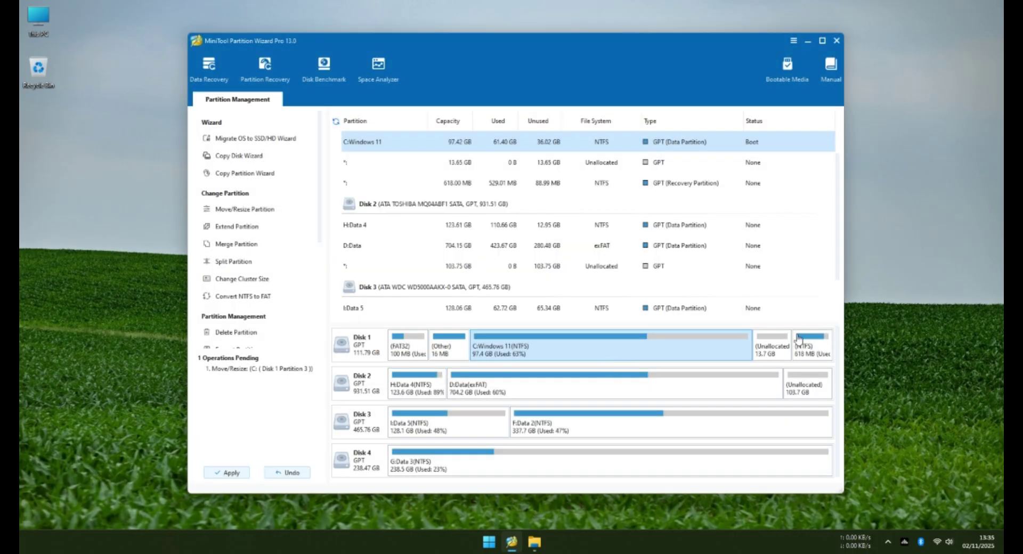
Step: Start creating a new partition in the unallocated space after the Windows 11 partition on Disk 1
click(772, 352)
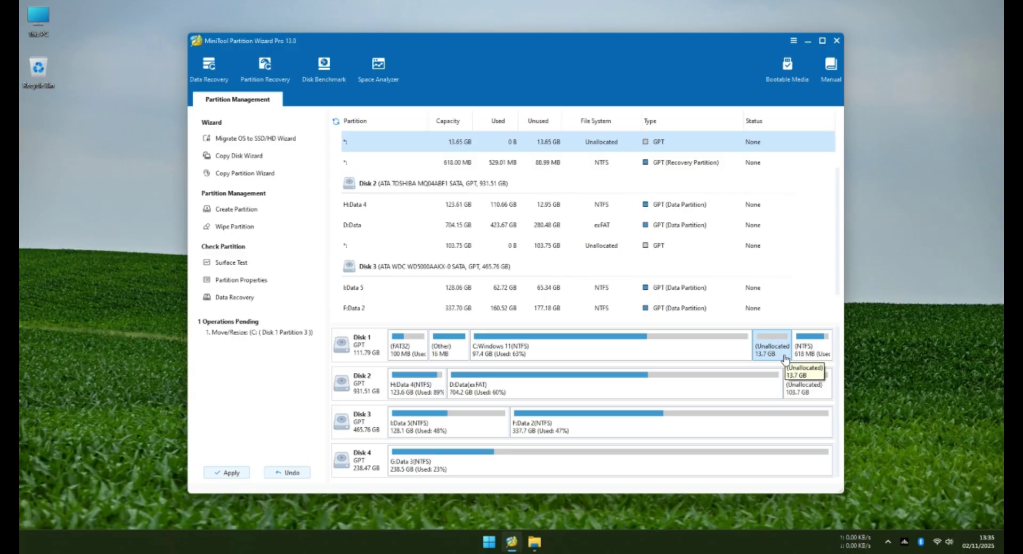
right_click(786, 359)
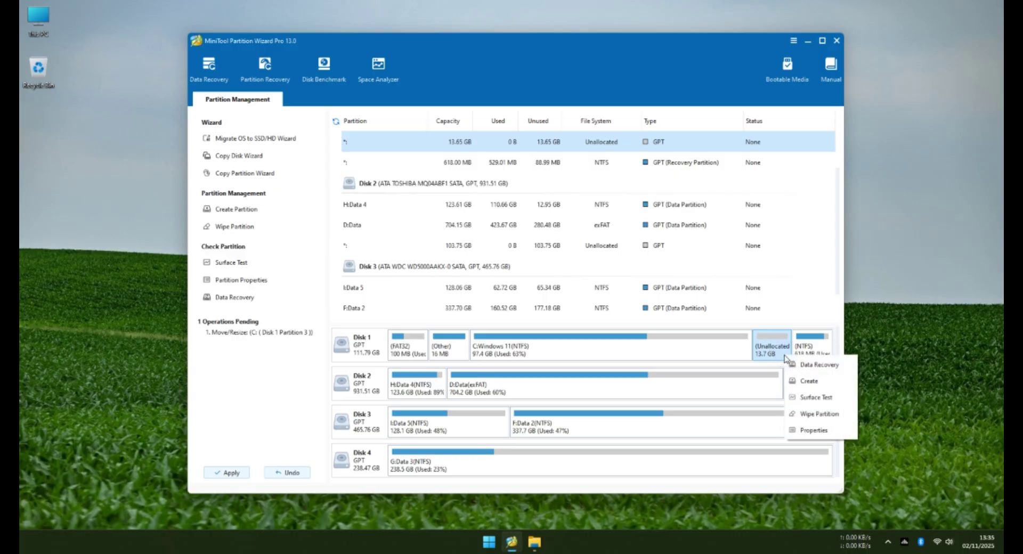
click(835, 381)
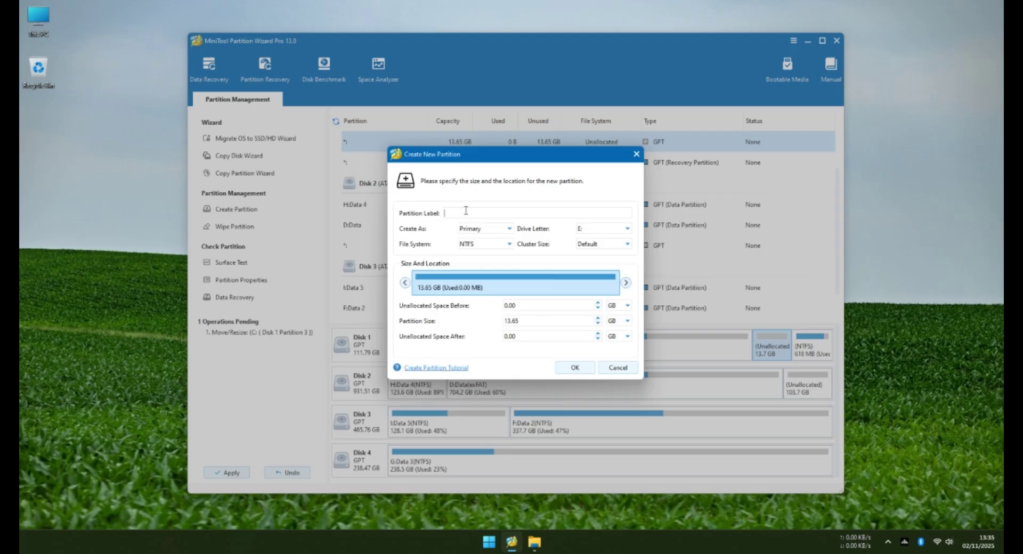
Step: Label the new partition AndroidTV and try FAT32 as its file system
text(AndroidTV)
click(510, 244)
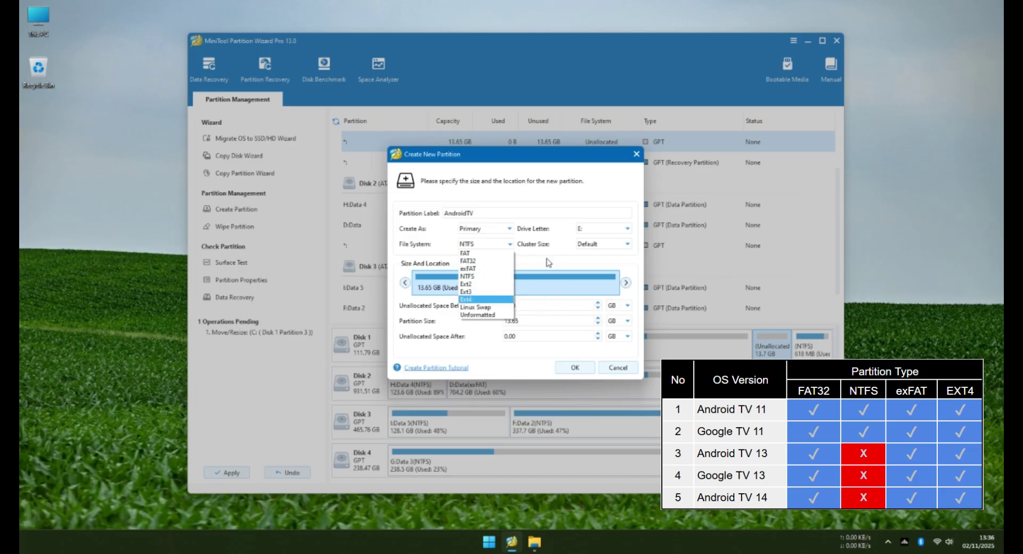
click(495, 262)
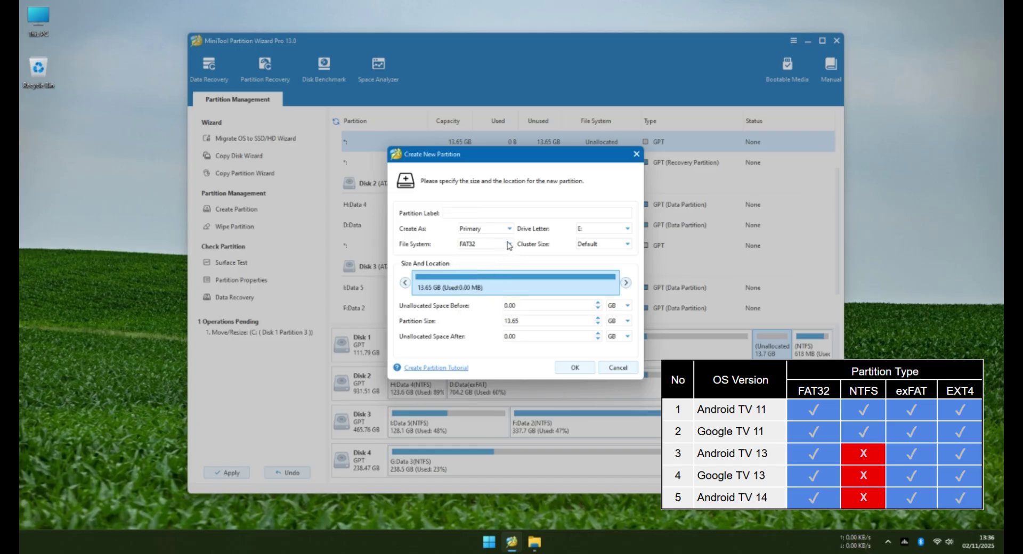
Step: Set the new partition's file system to exFAT, label it AndroidTV, and add it to the pending operations
click(507, 245)
click(474, 268)
click(452, 212)
text(Andro)
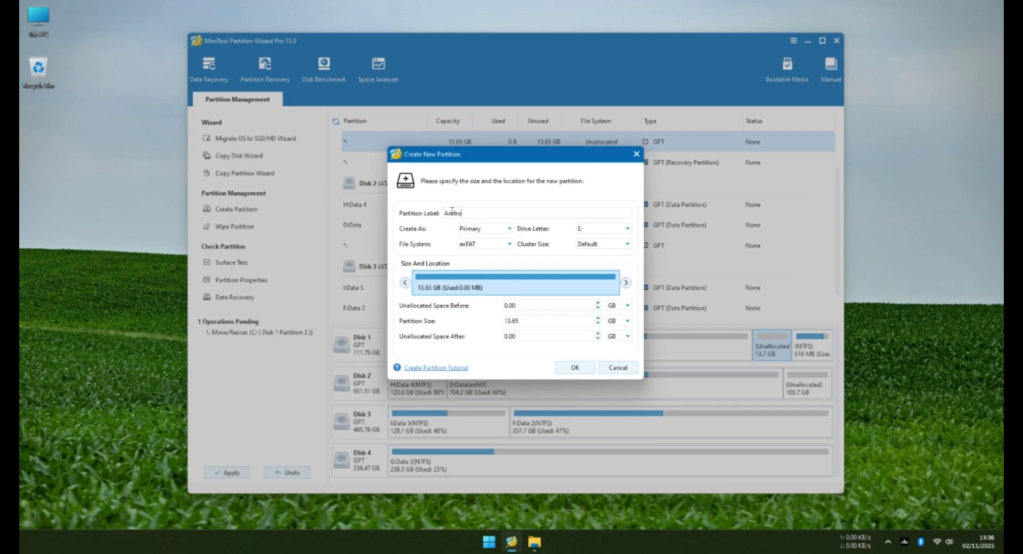
text(id1V)
click(574, 368)
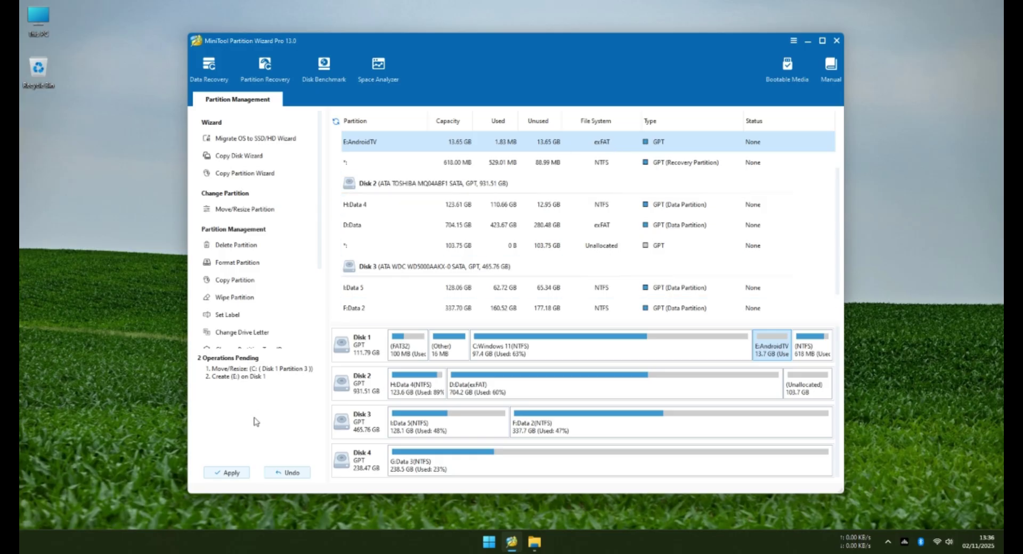
Step: Apply the pending resize and create operations, and restart the PC to complete them
click(243, 474)
click(482, 291)
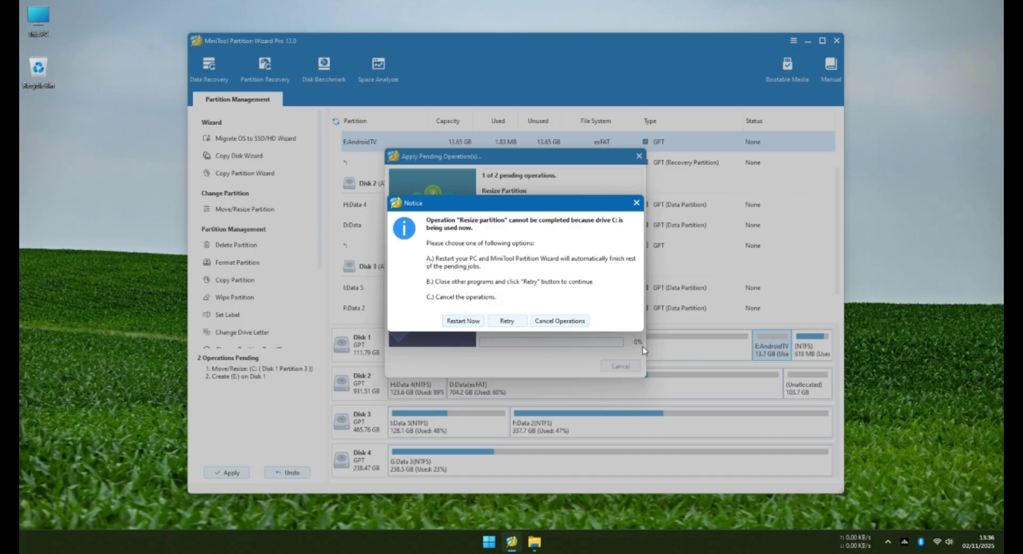
click(462, 321)
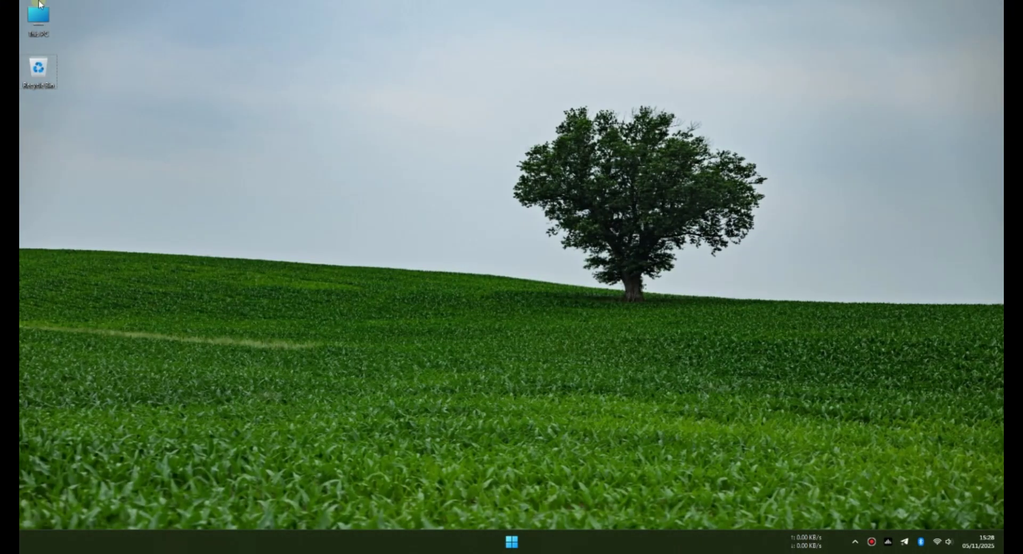
Step: Open the AndroidTV (E:) drive from This PC to check its contents
double_click(41, 24)
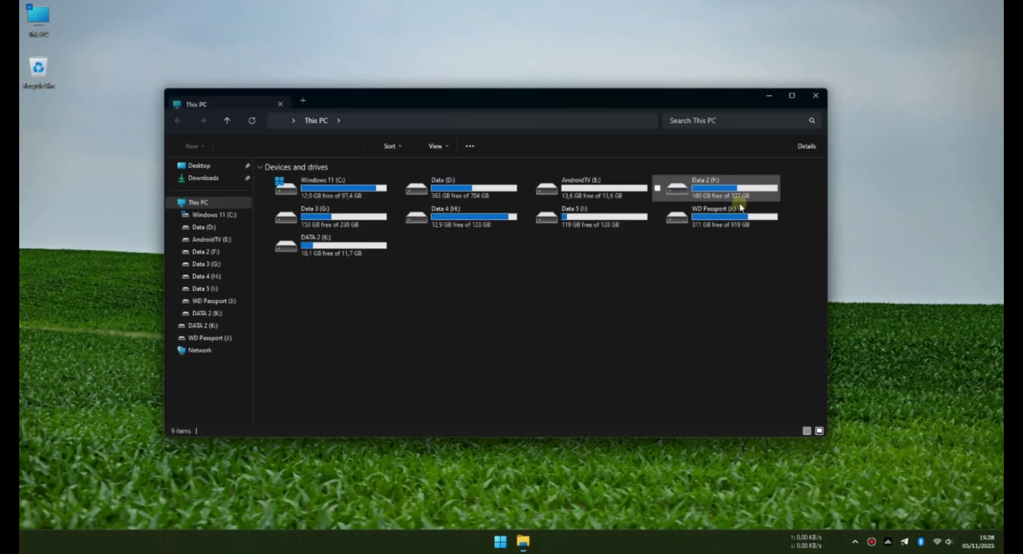
click(595, 193)
double_click(595, 193)
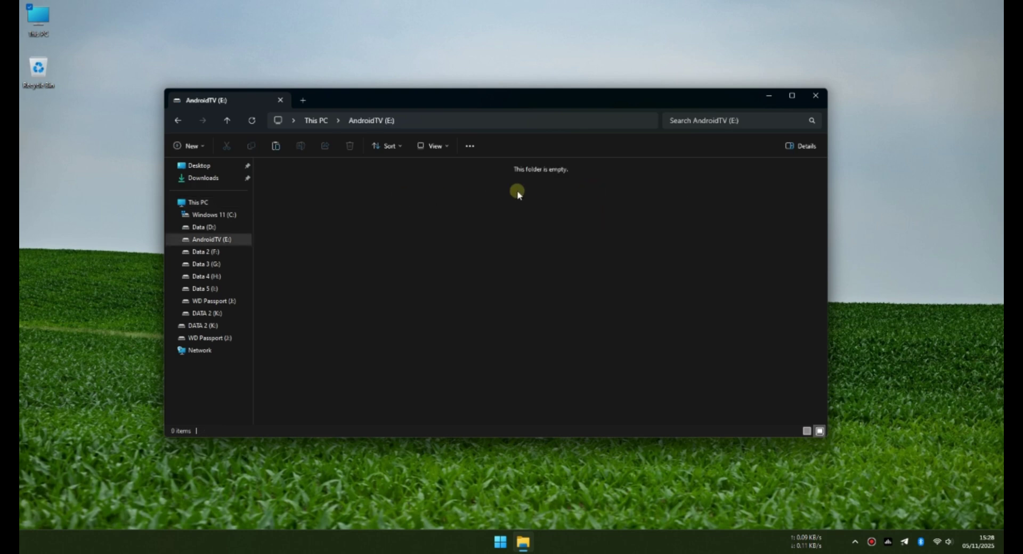
Step: Return to This PC and check the AndroidTV (E:) drive's label and file system in its properties
click(178, 121)
right_click(554, 198)
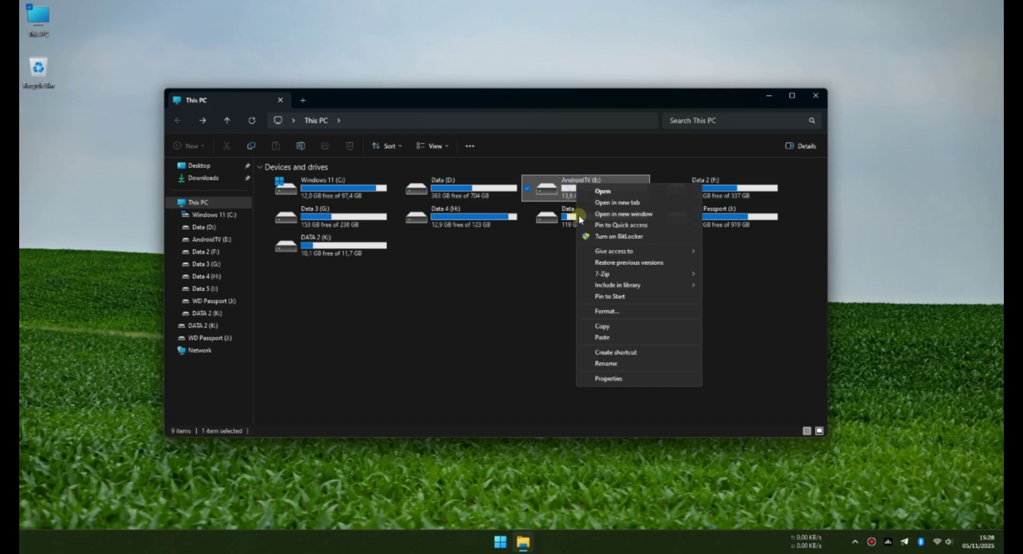
click(633, 379)
drag(650, 192, 436, 139)
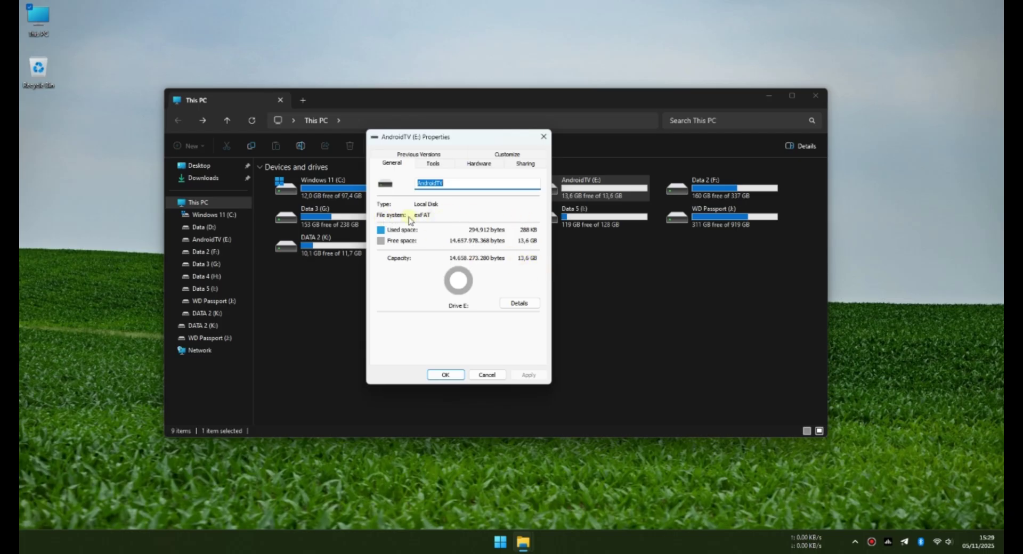
click(450, 185)
double_click(441, 184)
click(446, 374)
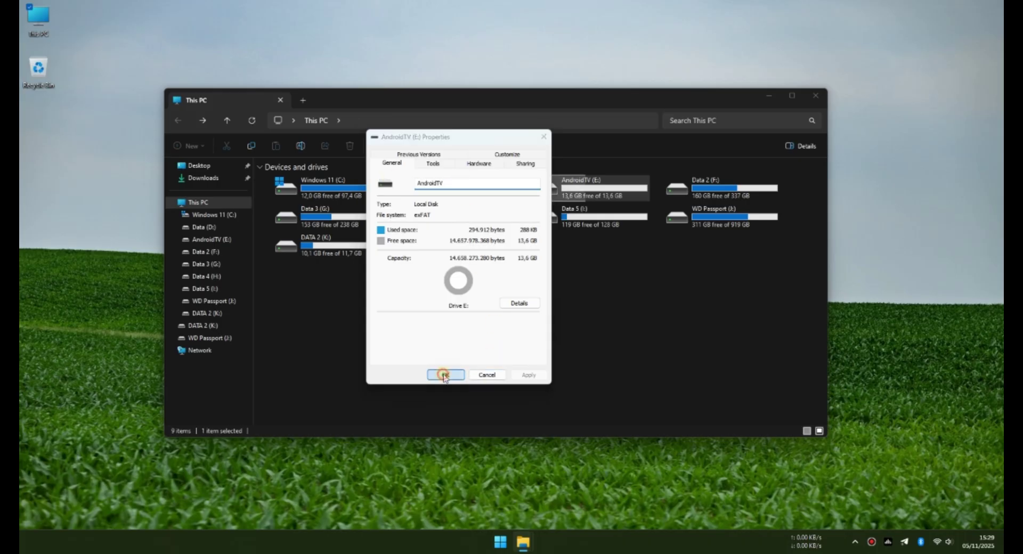
Step: Open the AndroidTV (E:) drive and narrow its window to free desktop space beside it
drag(538, 96, 608, 69)
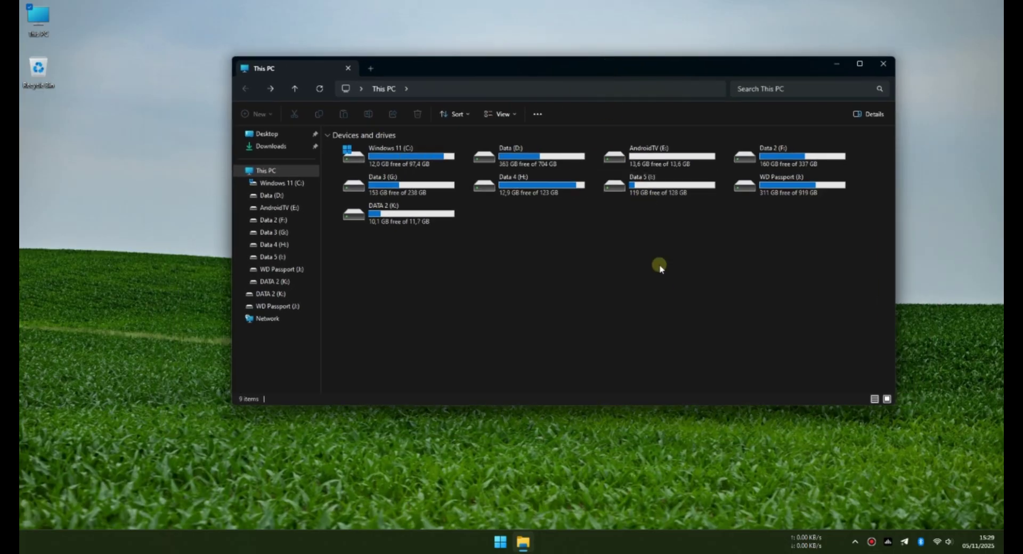
double_click(661, 155)
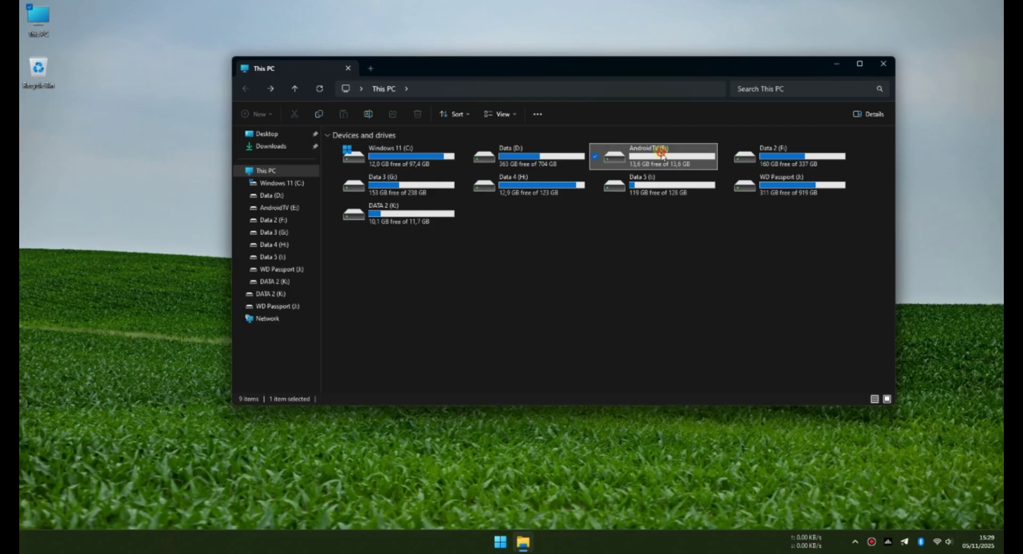
drag(233, 209, 588, 213)
click(364, 197)
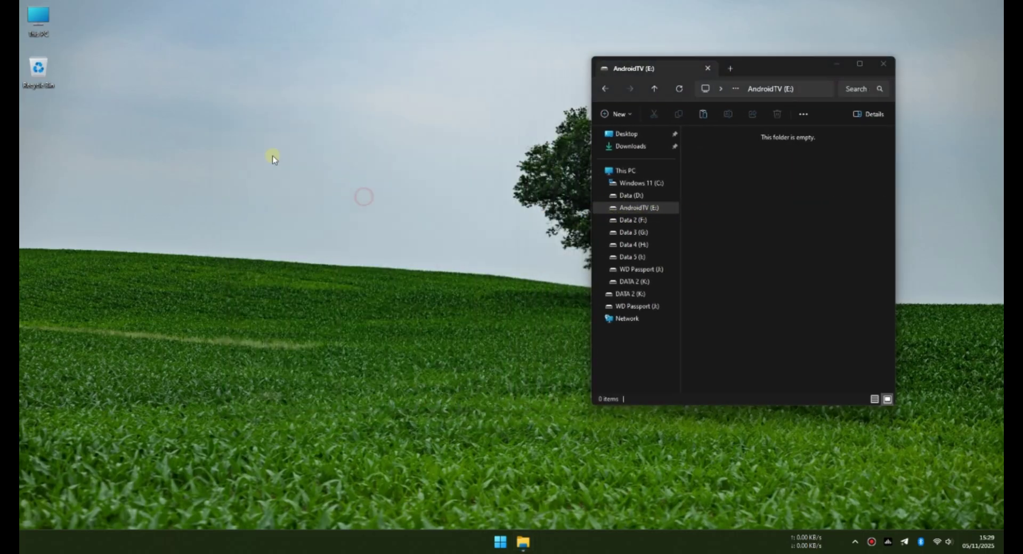
Step: Open the Android TV 14 folder on Data 2 (F:) in a second window beside the AndroidTV (E:) window
double_click(34, 30)
drag(743, 69, 337, 62)
drag(758, 71, 710, 65)
double_click(367, 241)
click(330, 146)
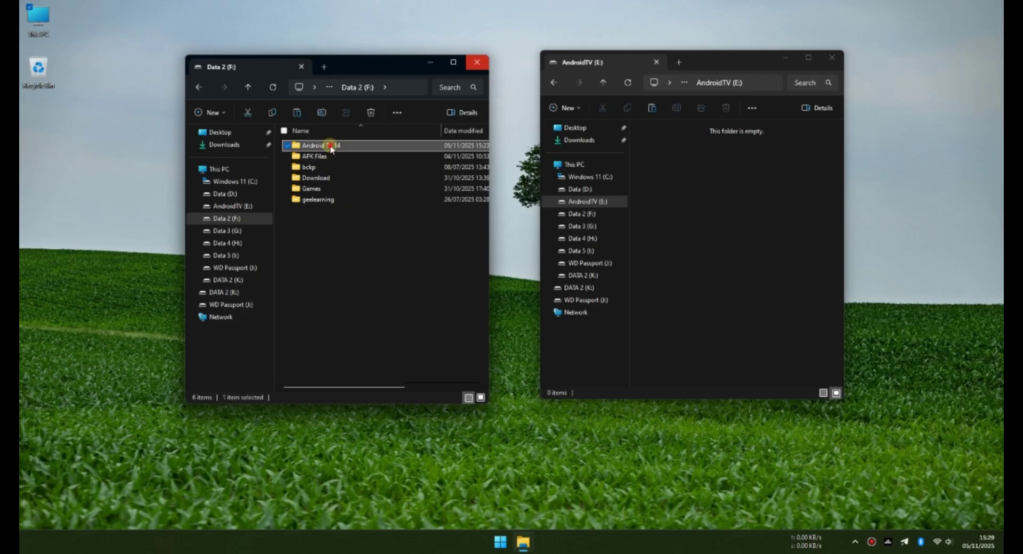
double_click(330, 146)
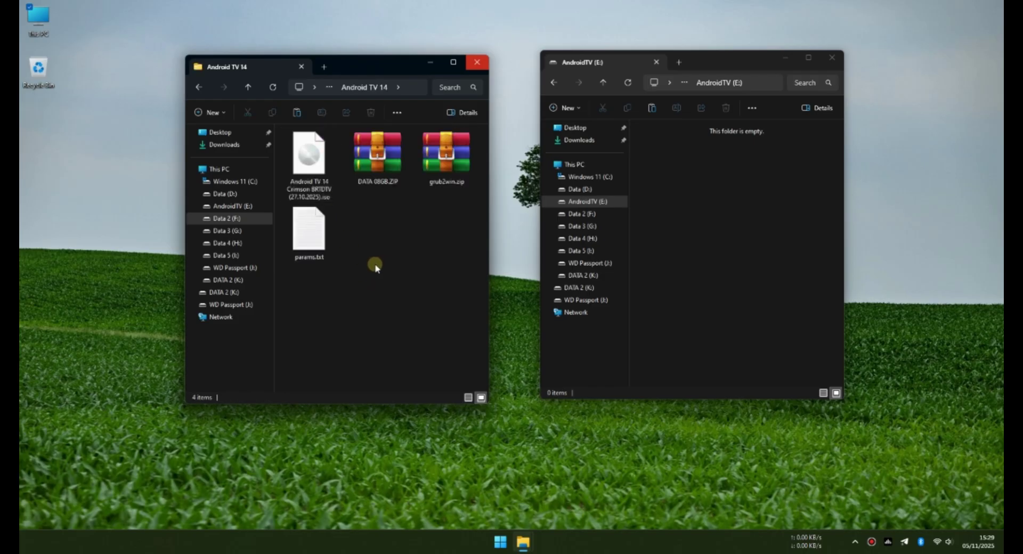
Step: Mount the Android TV 14 Crimson BRTDTV (27.10.2025).iso image and display its contents as large icons
click(319, 175)
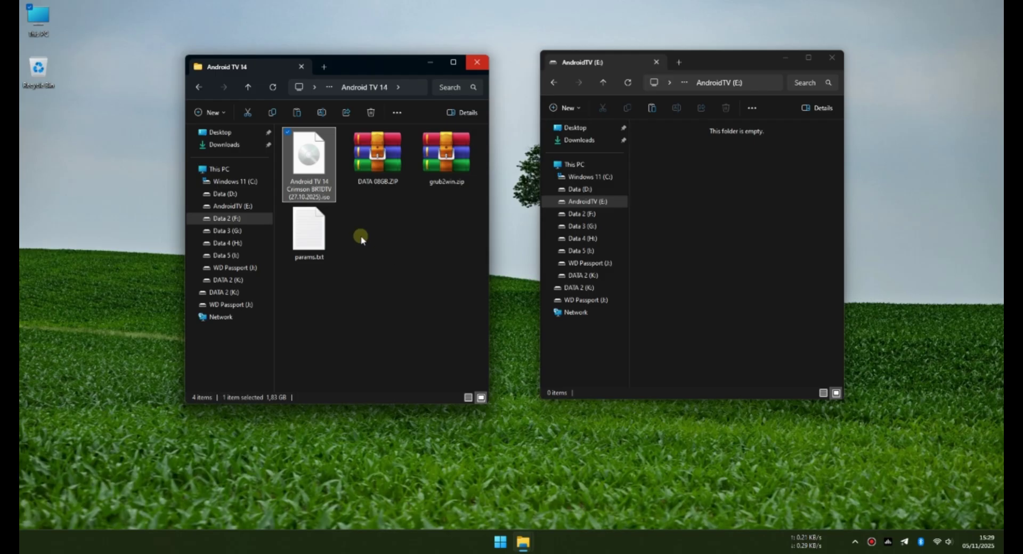
double_click(317, 168)
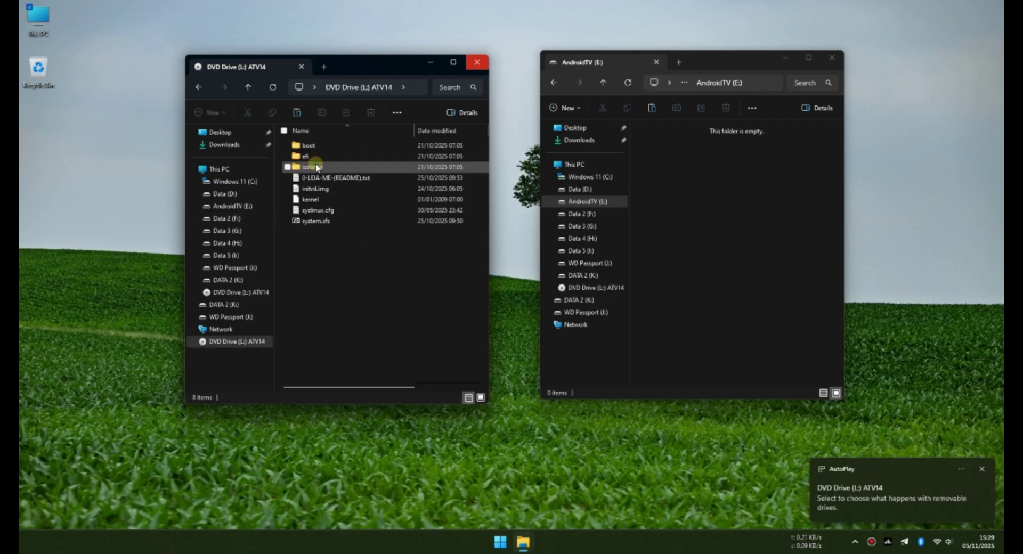
right_click(344, 263)
mouse_move(486, 270)
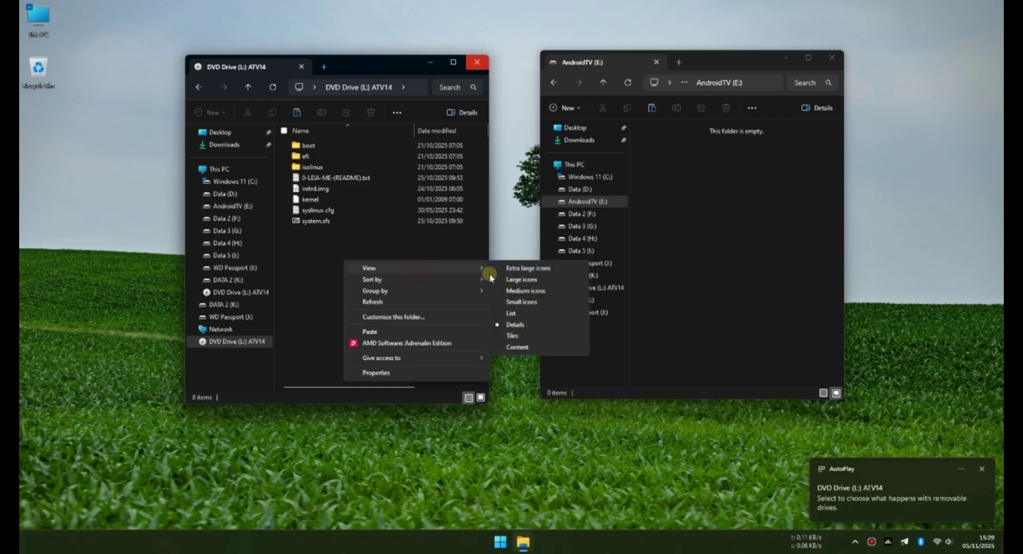
click(524, 292)
right_click(388, 261)
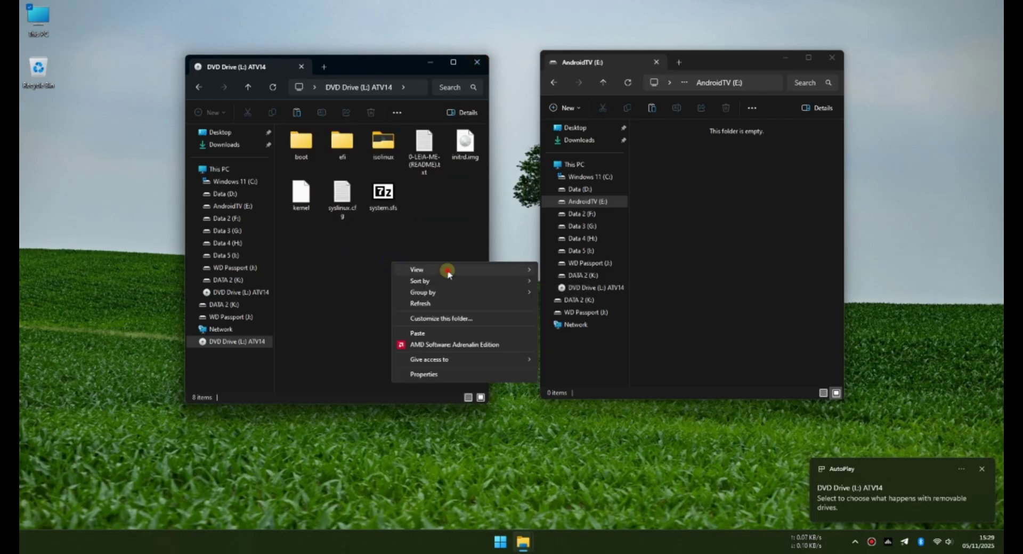
click(595, 282)
right_click(701, 180)
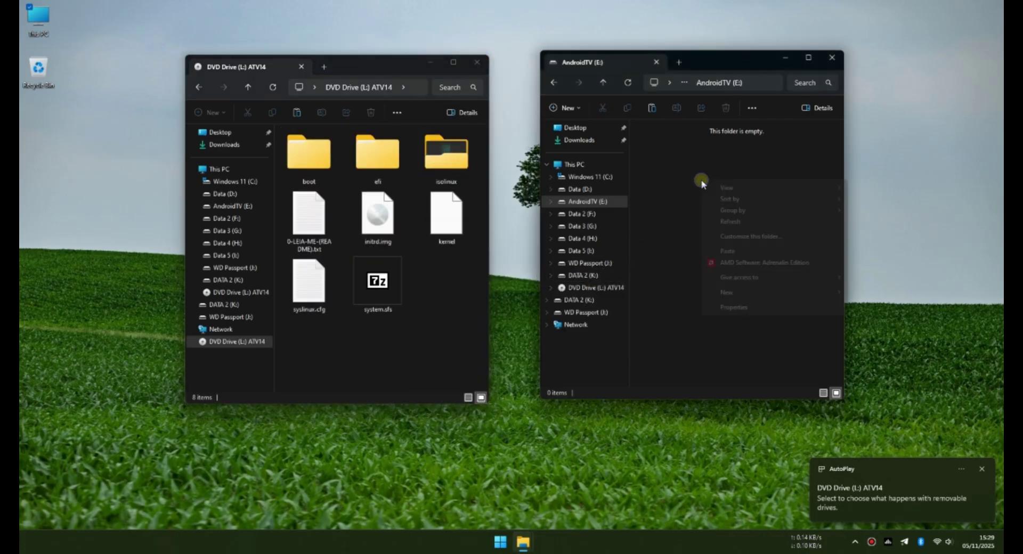
mouse_move(726, 186)
click(107, 245)
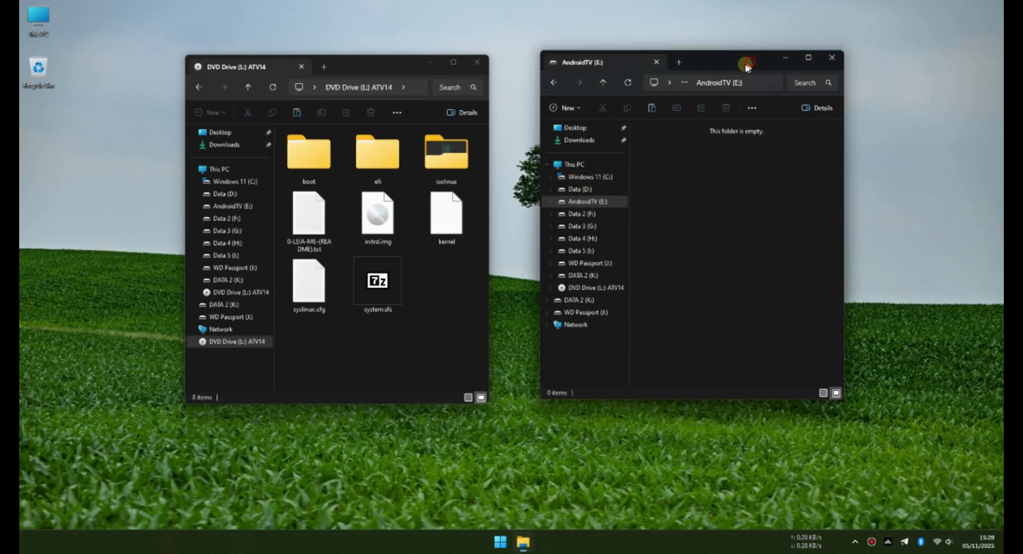
Step: Copy initrd.img, kernel and system.sfs from DVD Drive (L:) ATV14 to the AndroidTV (E:) drive
drag(749, 63, 710, 67)
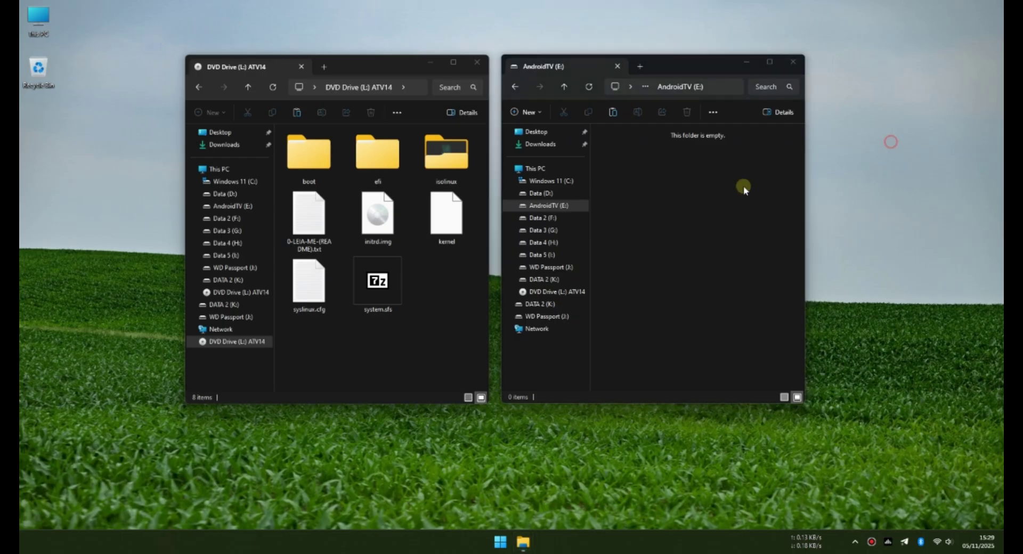
click(352, 347)
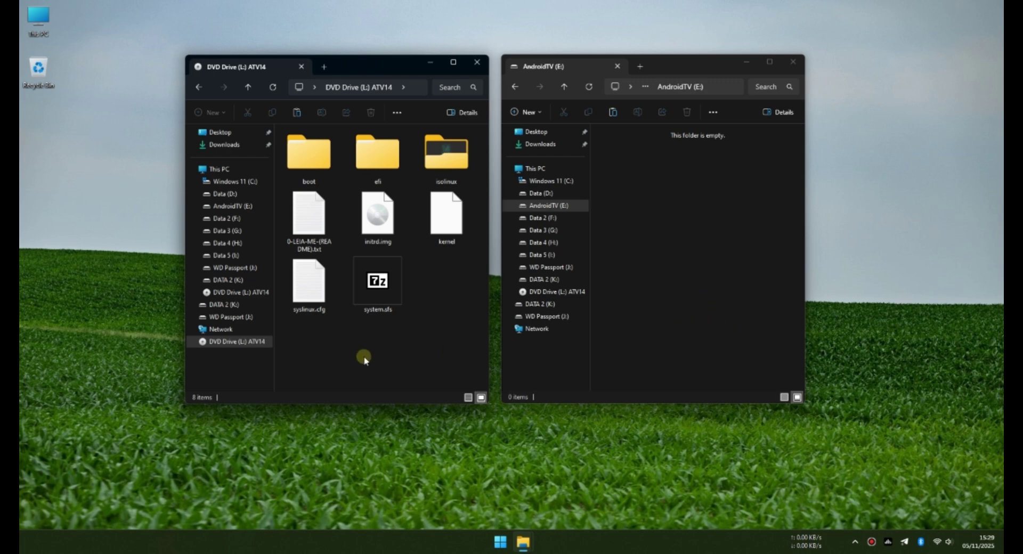
click(357, 193)
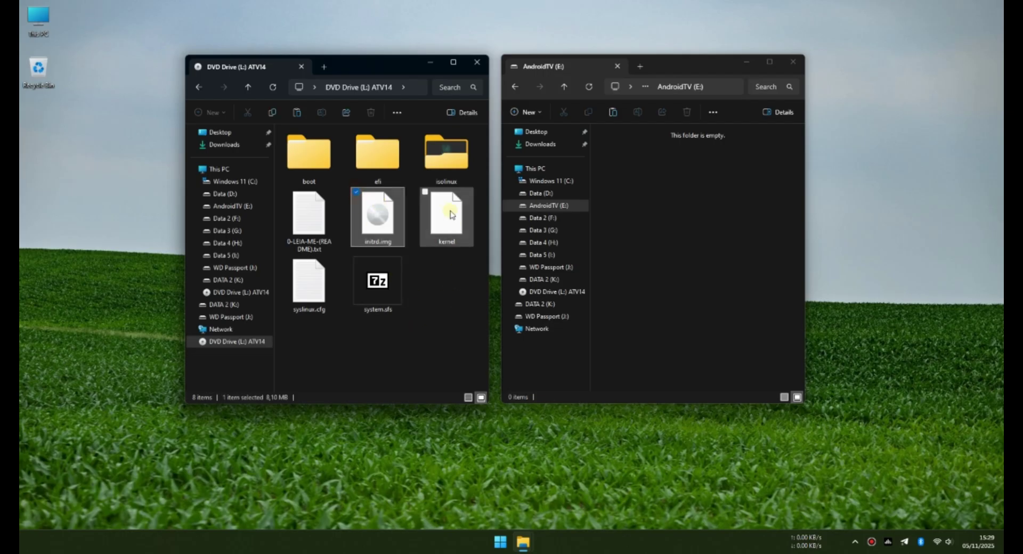
click(425, 193)
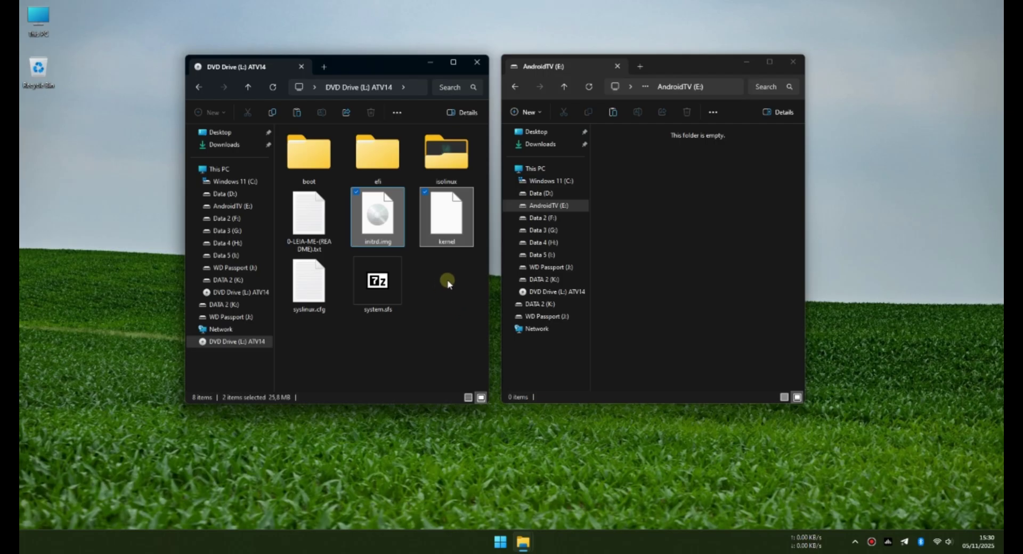
ctrl+click(378, 282)
ctrl+click(377, 216)
ctrl+click(309, 282)
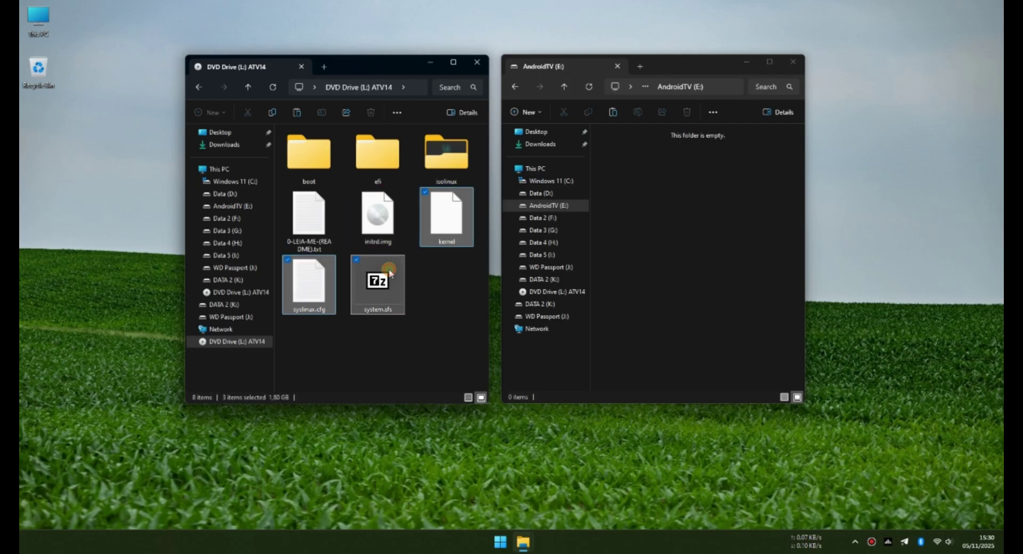
click(287, 260)
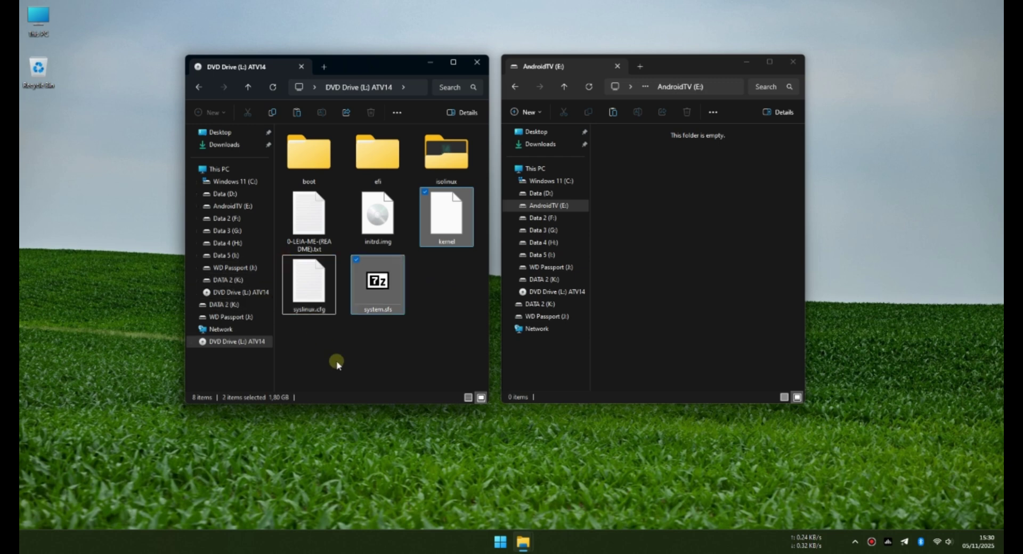
click(357, 193)
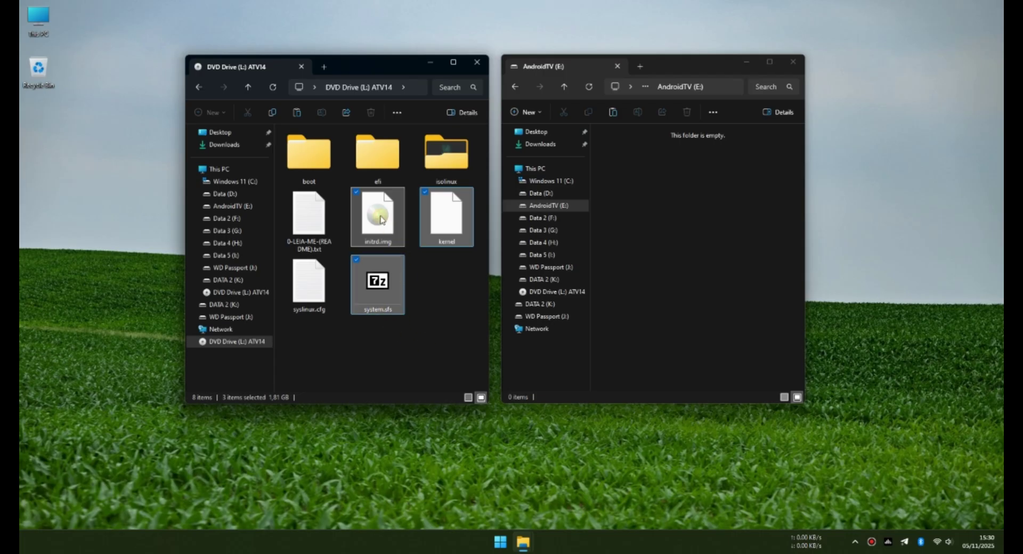
drag(381, 219, 680, 241)
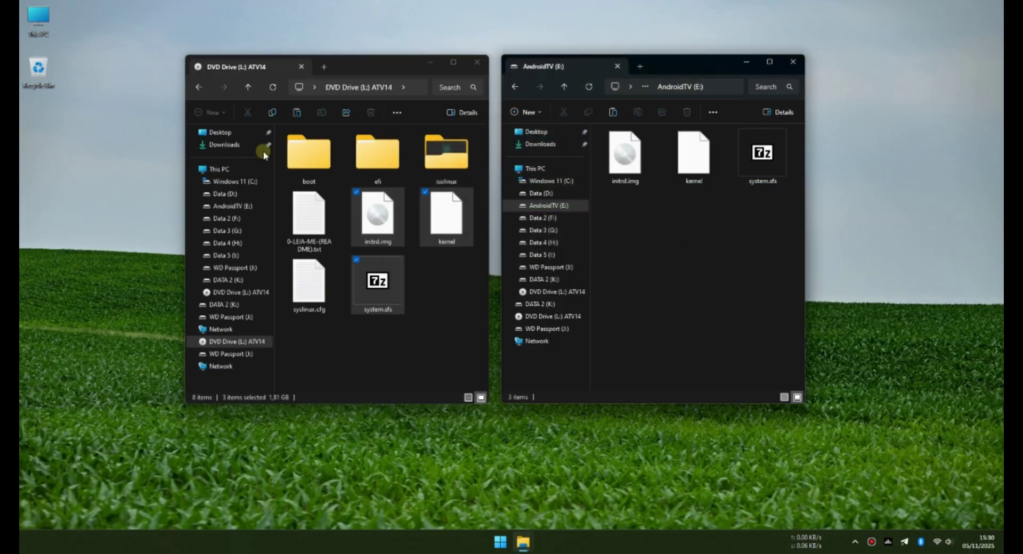
Step: Return to the Android TV 14 folder and open DATA 08GB.ZIP beside the AndroidTV (E:) window
click(197, 87)
click(387, 227)
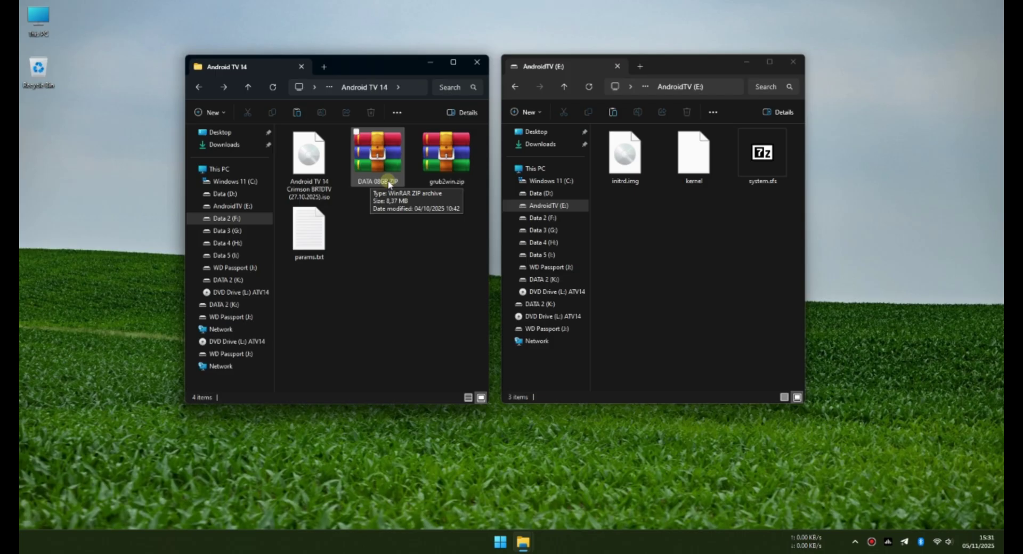
double_click(389, 185)
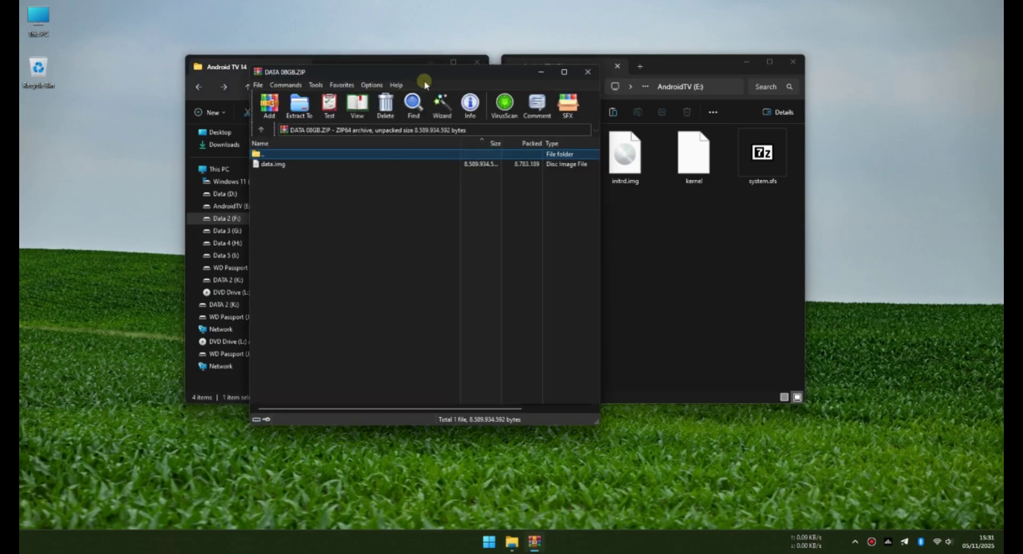
drag(424, 84, 321, 69)
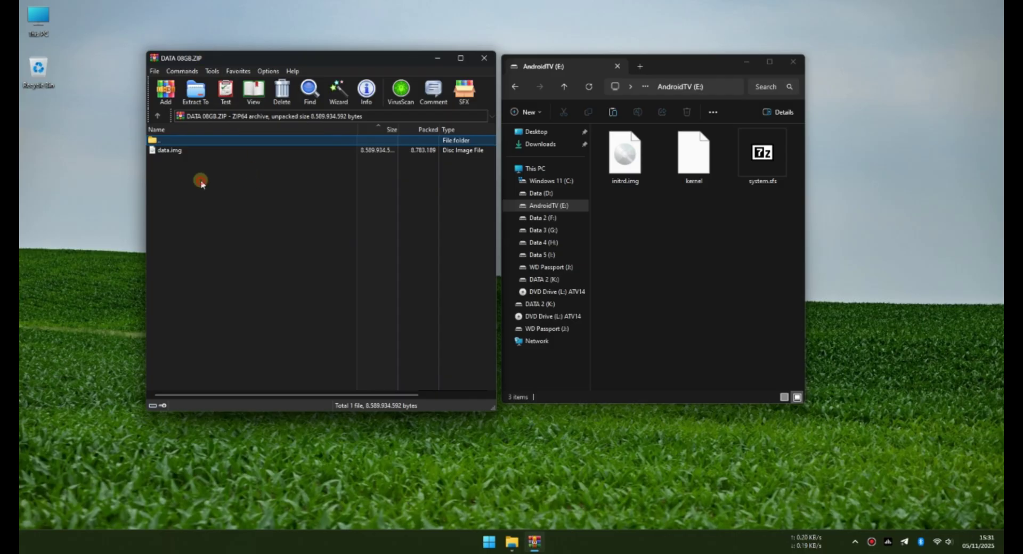
Step: Extract data.img from DATA 08GB.ZIP to the AndroidTV (E:) drive
click(169, 151)
drag(165, 153, 639, 234)
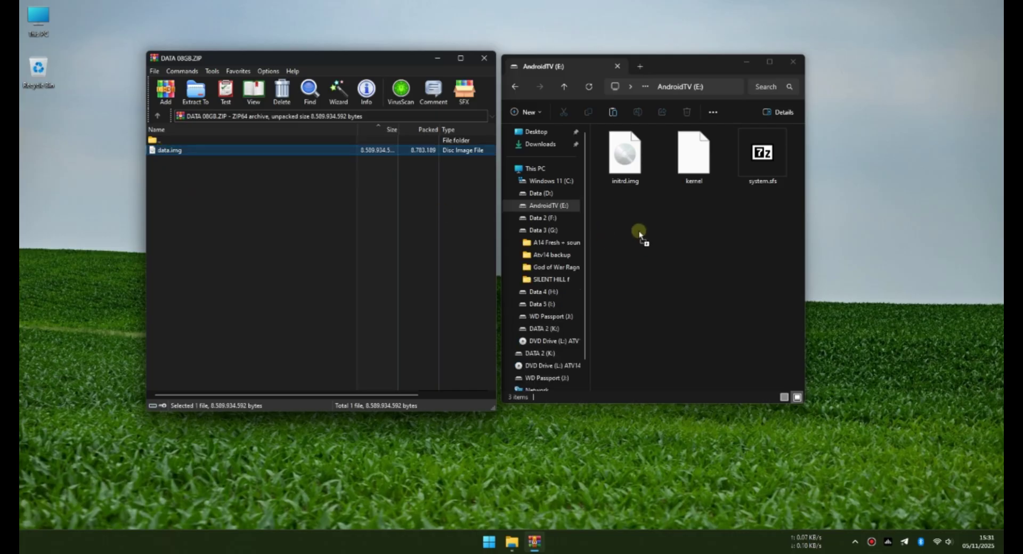
drag(640, 233, 640, 232)
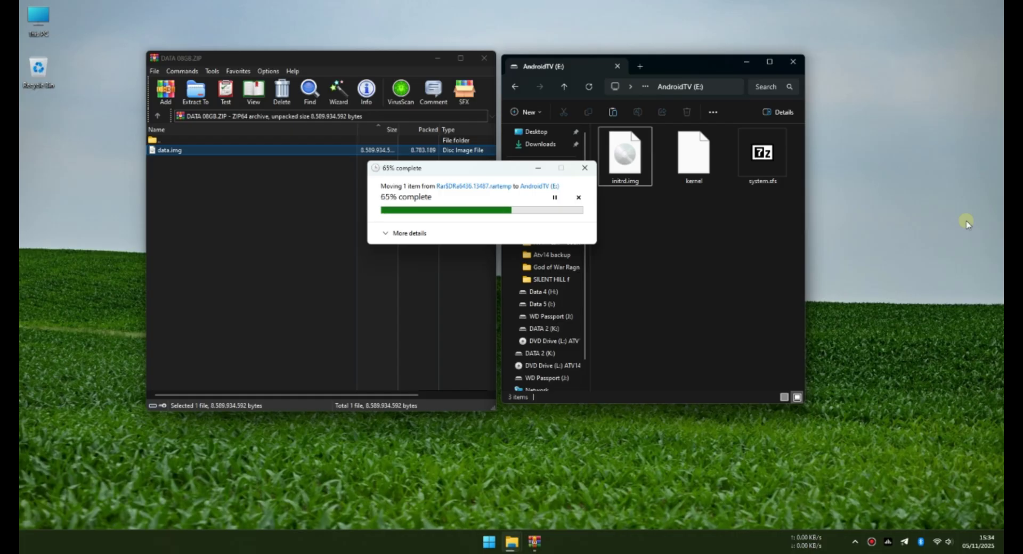
click(994, 493)
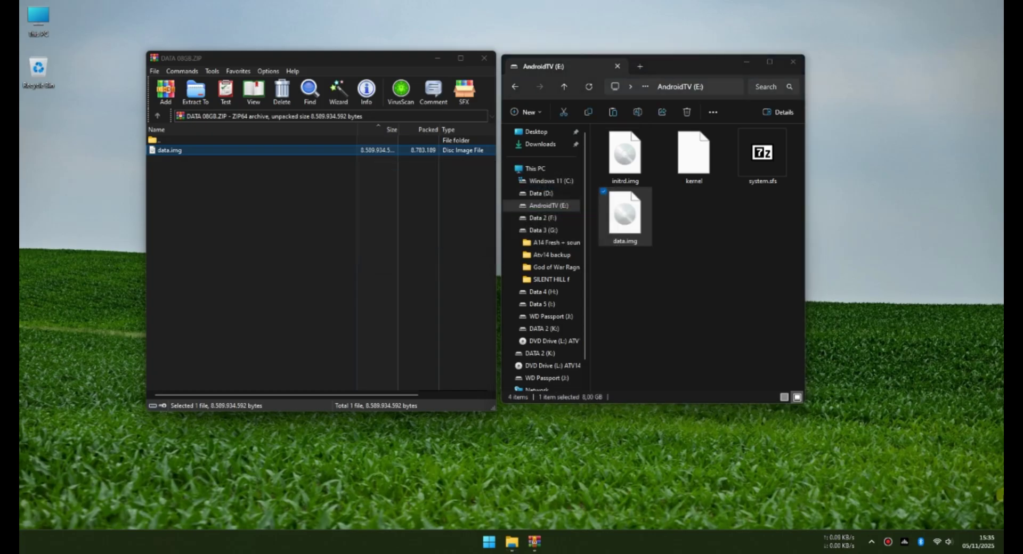
click(726, 316)
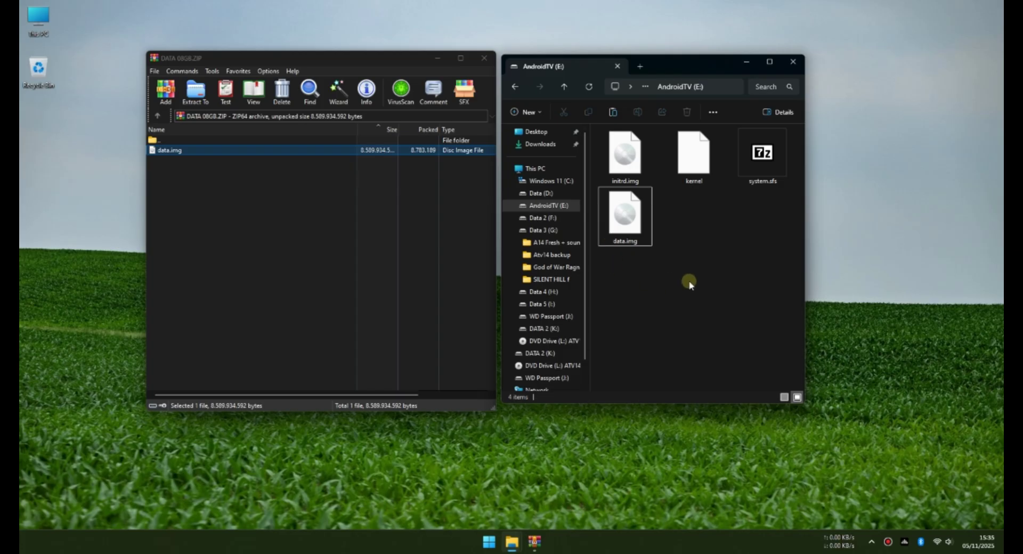
Step: Close the AndroidTV (E:) and DATA 08GB.ZIP windows and centre the Android TV 14 folder window on the desktop
click(793, 62)
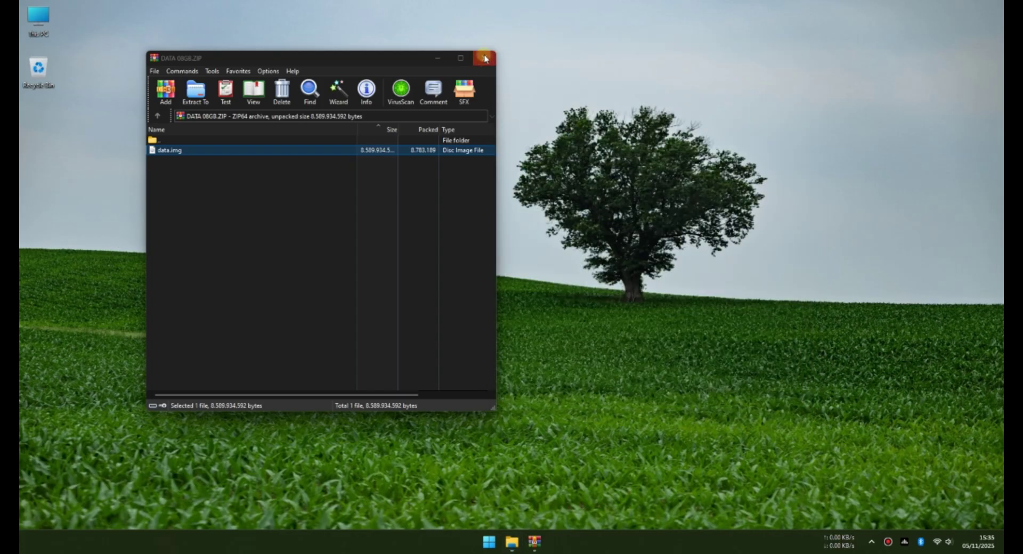
click(485, 58)
drag(378, 64, 528, 76)
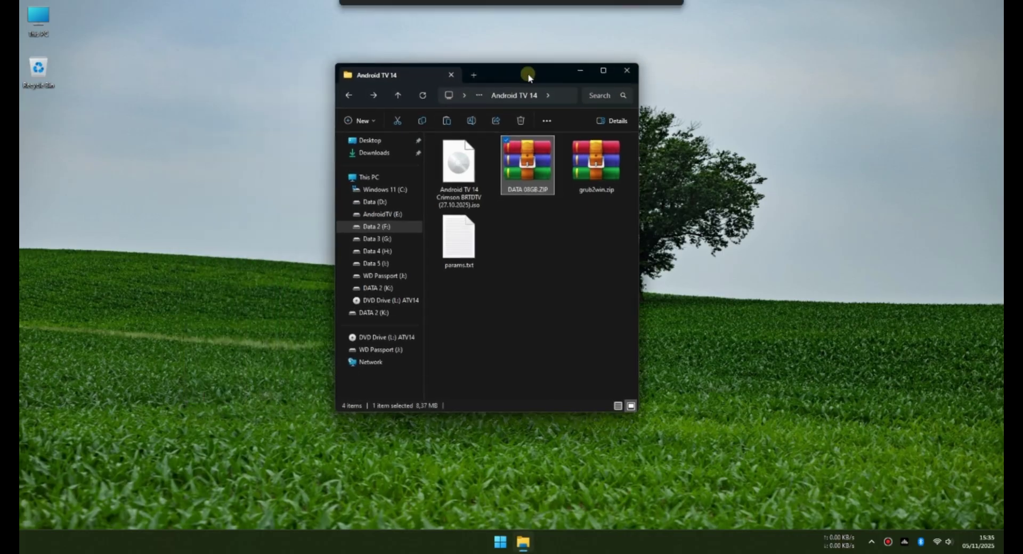
click(593, 211)
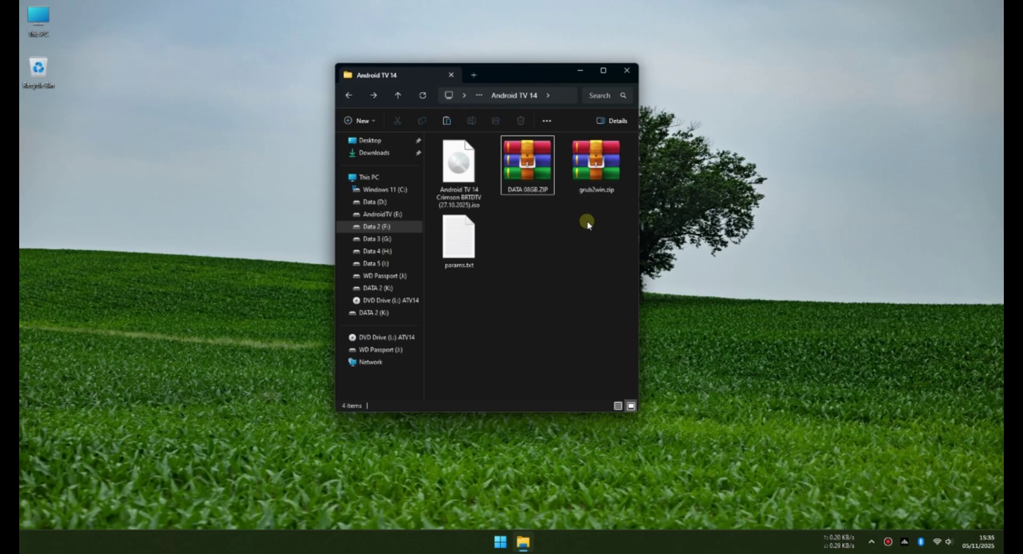
Step: Open the grub2win.zip archive and launch G2WInstall.exe from it, closing the Android TV 14 folder window
double_click(597, 172)
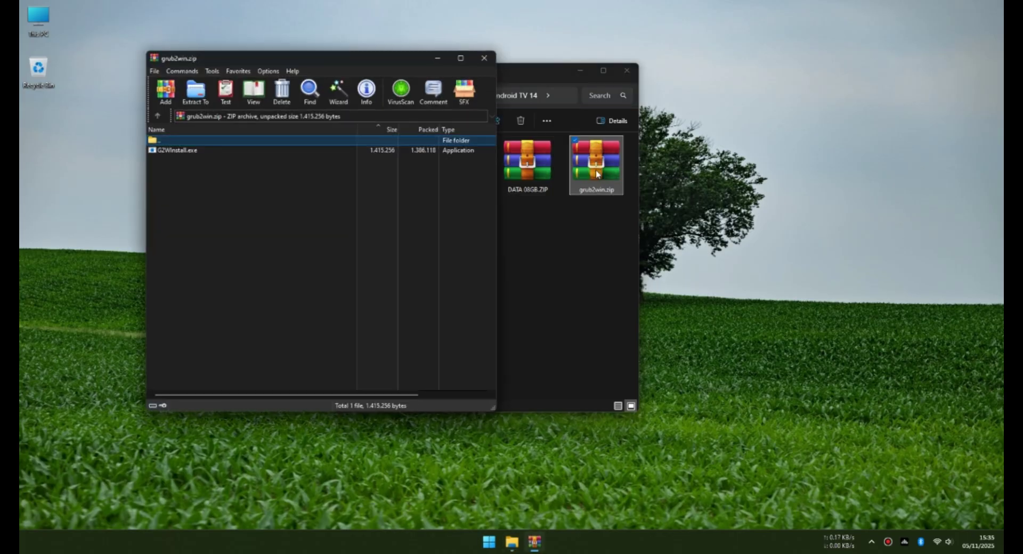
click(626, 70)
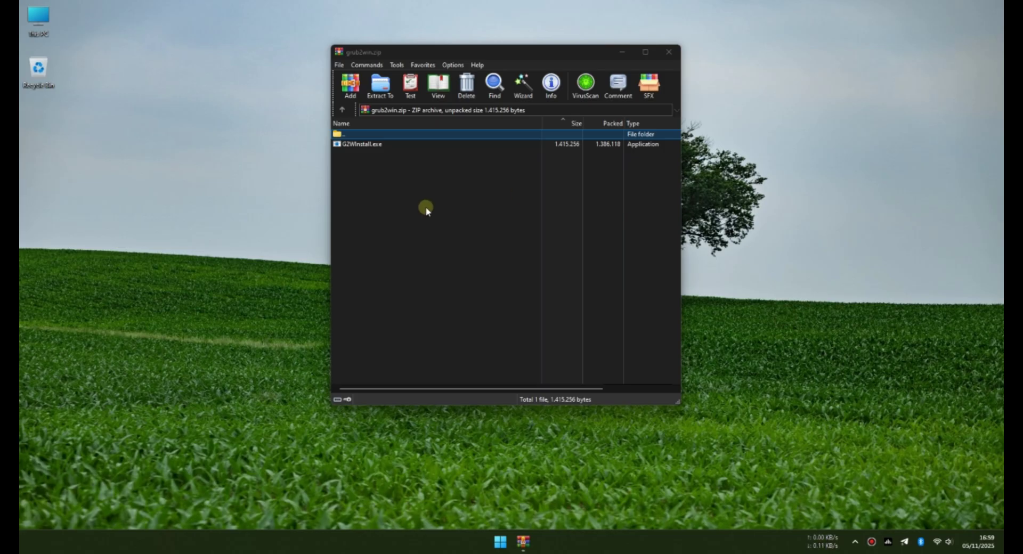
click(427, 209)
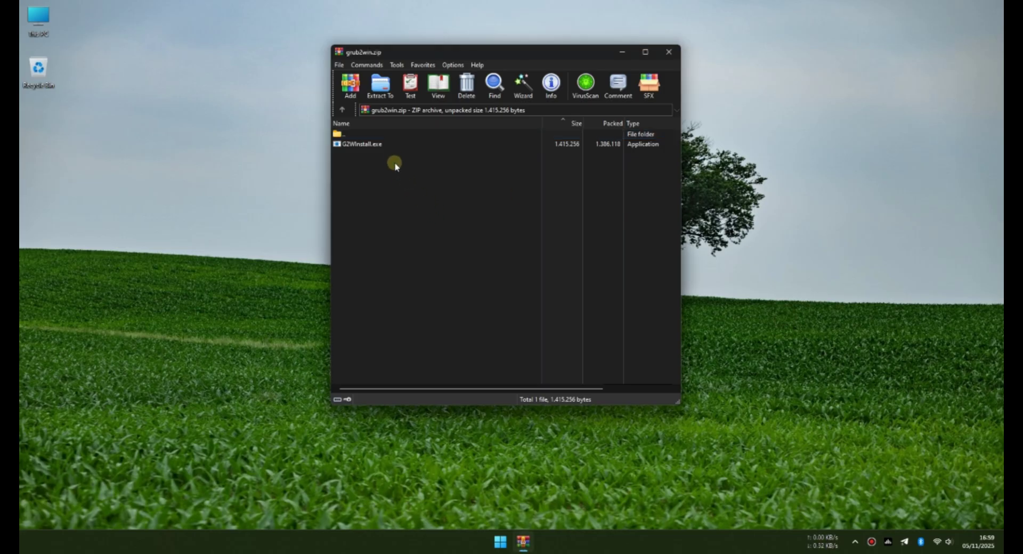
click(389, 145)
click(388, 145)
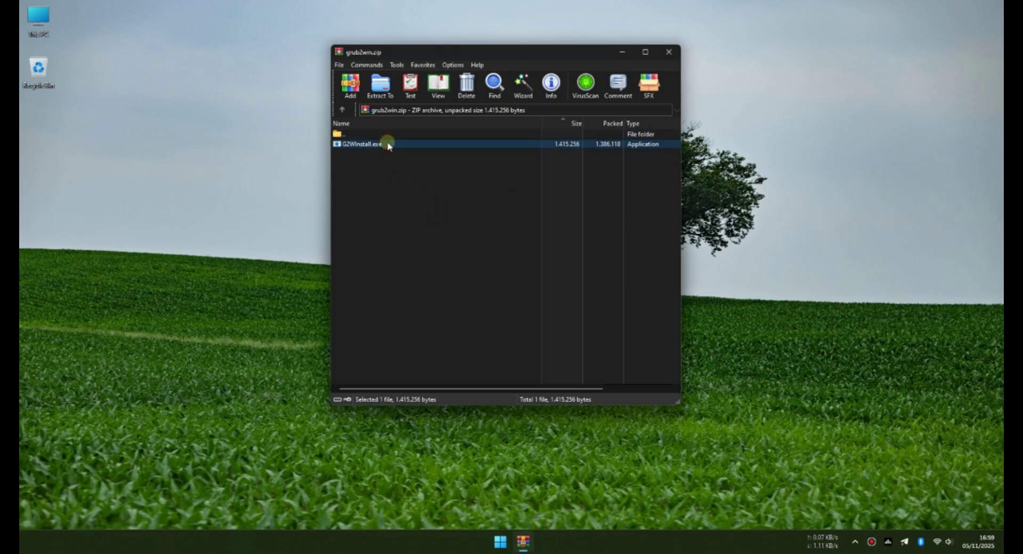
double_click(389, 145)
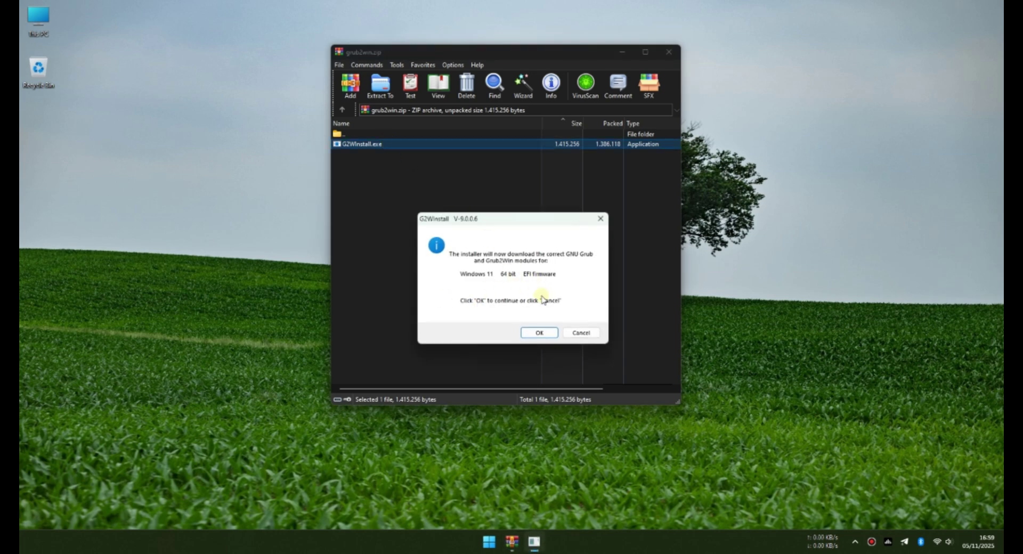
Step: Minimize the archive window and accept the installer's download of the GNU Grub and Grub2Win modules
click(628, 52)
drag(538, 219, 538, 155)
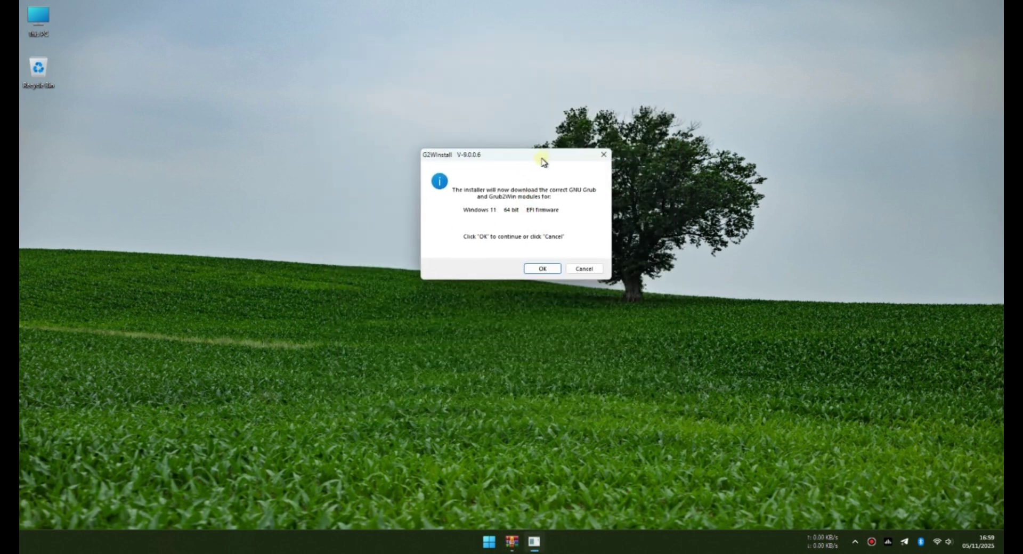
click(539, 270)
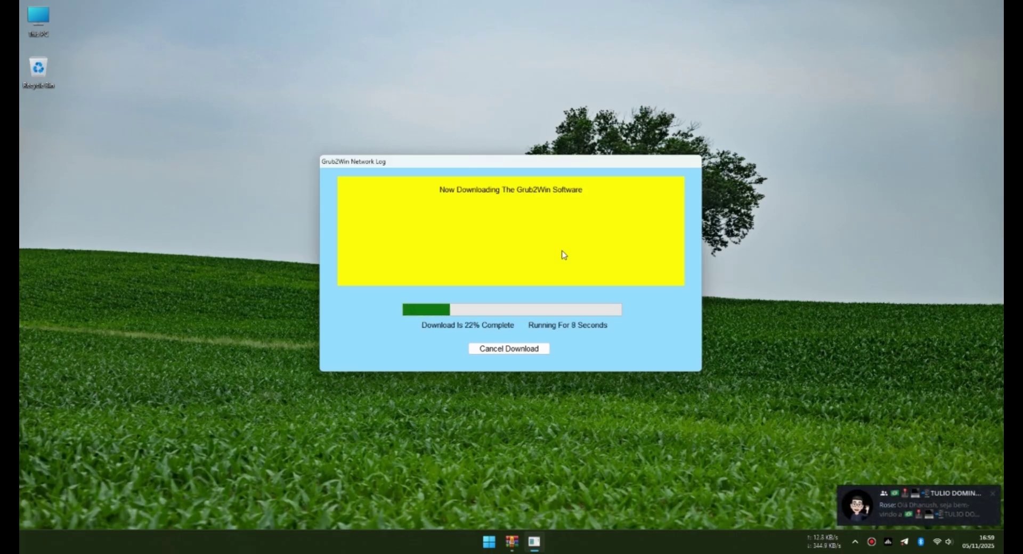
Step: Quit Telegram and install Grub2Win to drive C: with the desktop shortcut and run-after-setup options enabled
right_click(906, 539)
click(924, 518)
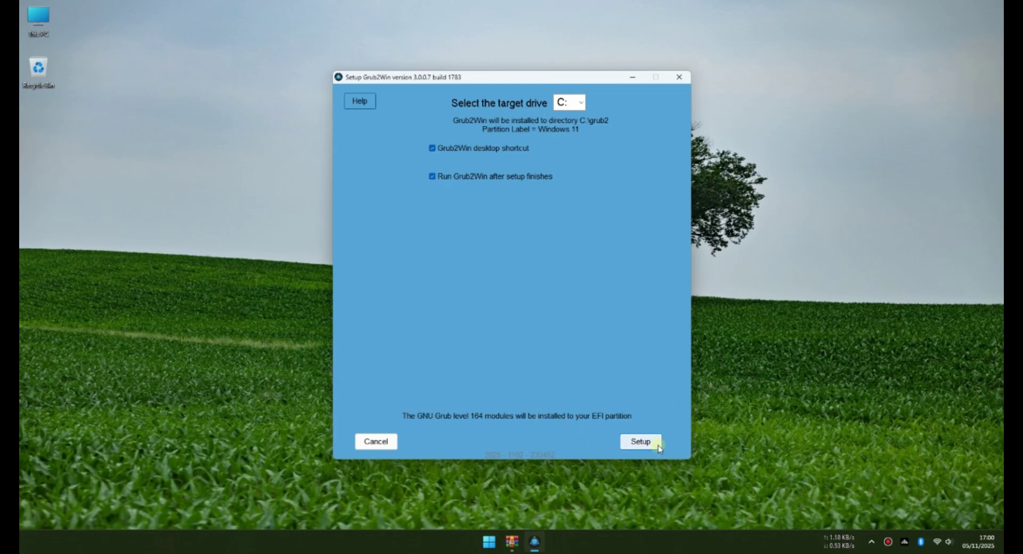
click(640, 442)
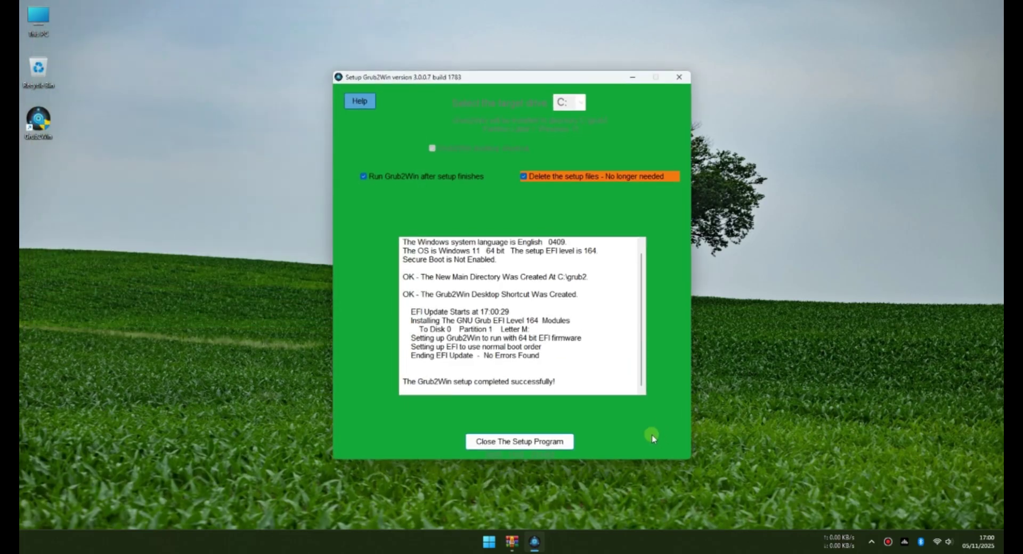
Step: Close the setup program and delete the boot information, shutdown, reboot and EFI firmware entries from the Grub2Win boot menu
click(568, 442)
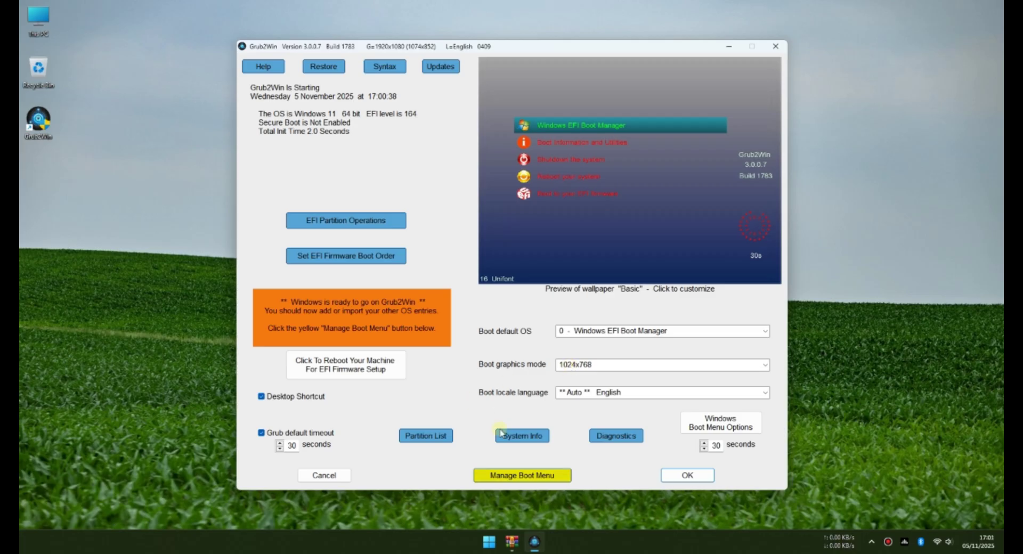
click(562, 478)
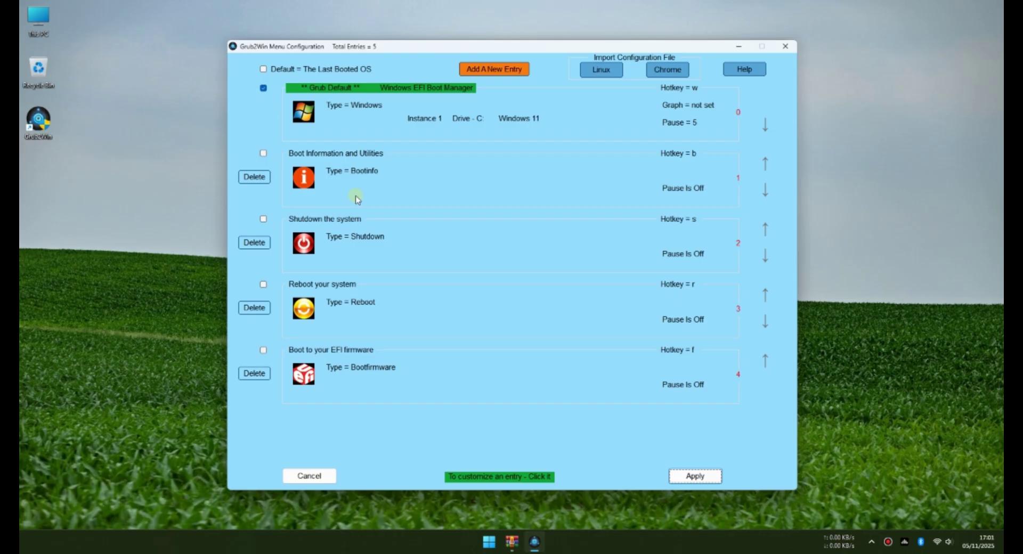
click(254, 176)
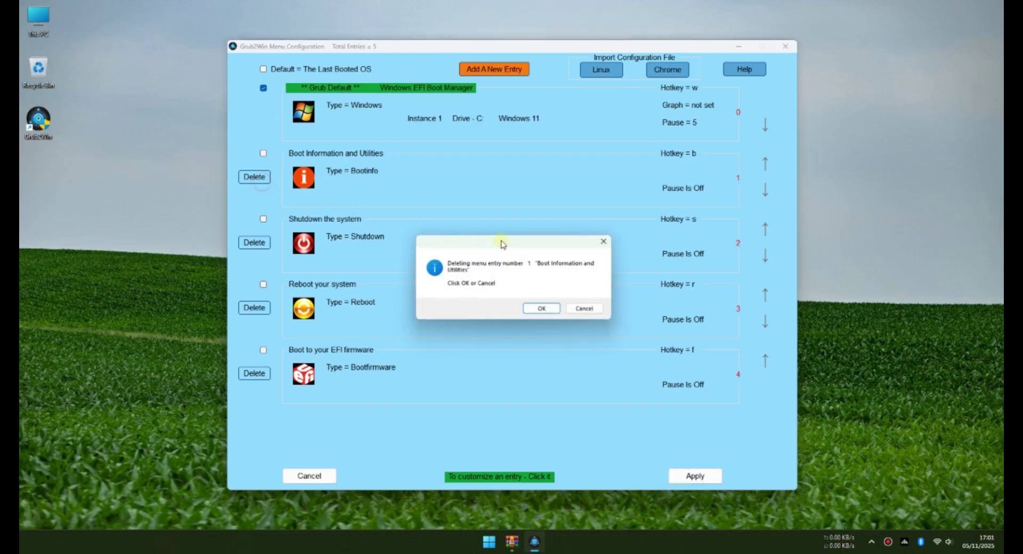
click(538, 306)
click(255, 178)
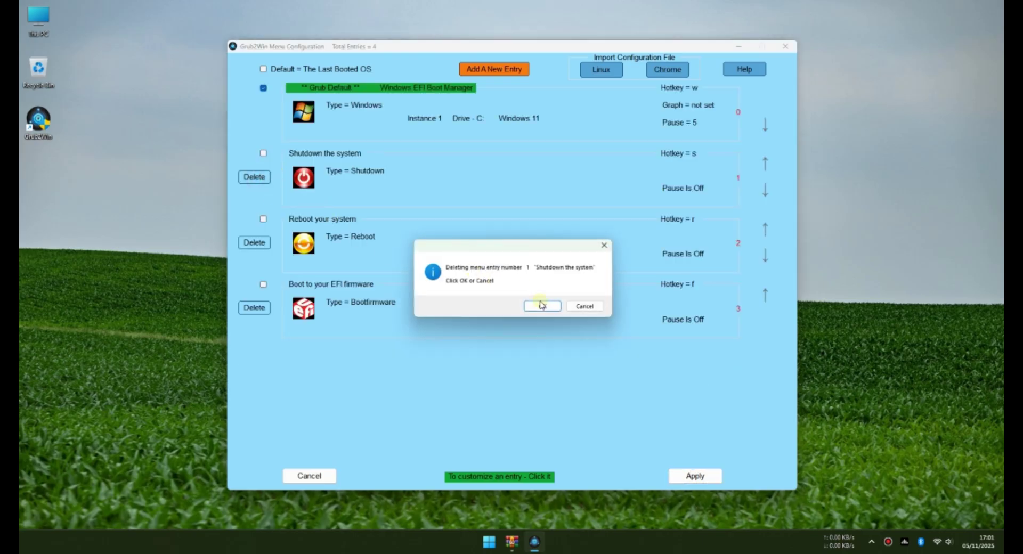
click(539, 305)
click(255, 178)
click(538, 306)
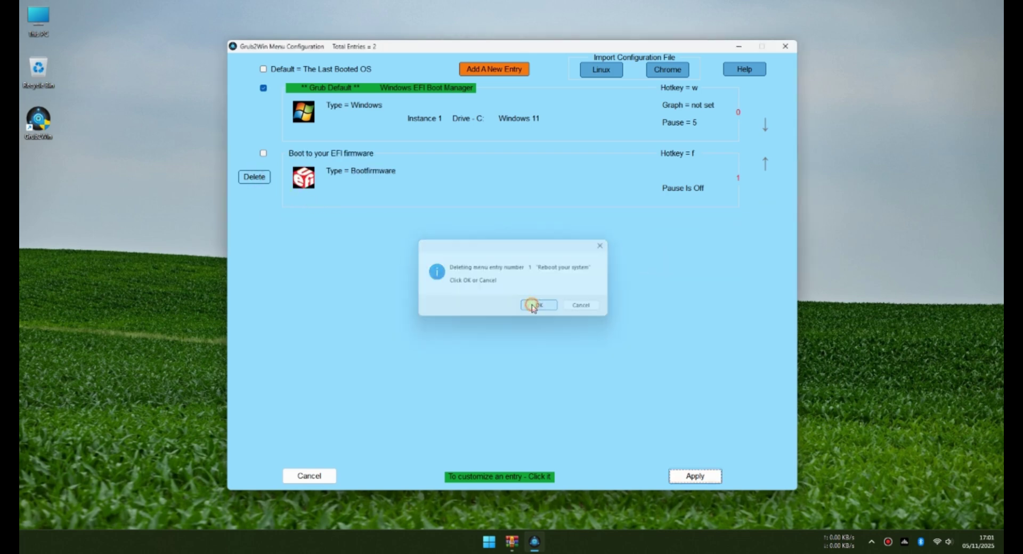
click(257, 178)
click(548, 306)
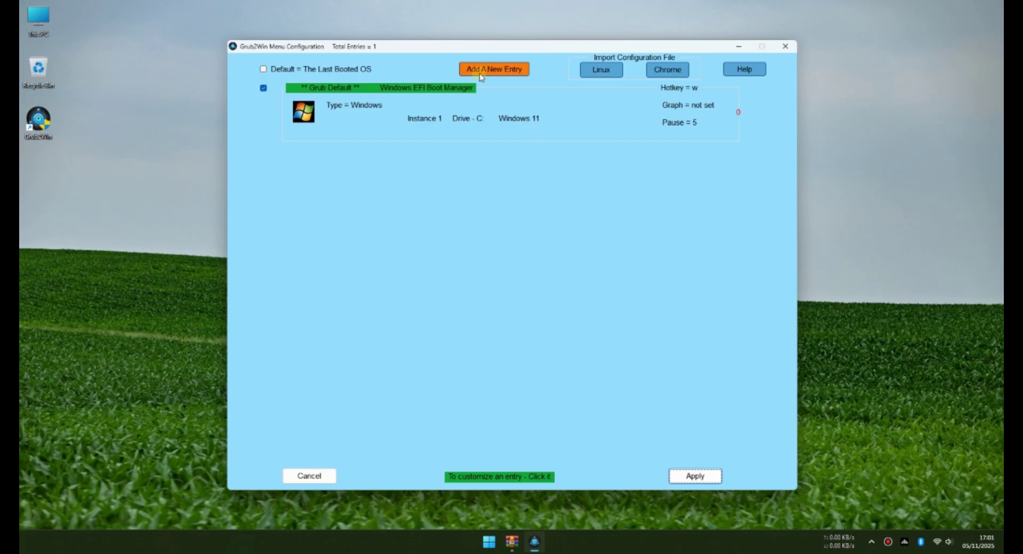
Step: Add a new boot menu entry of type Android and title it Android TV
click(499, 78)
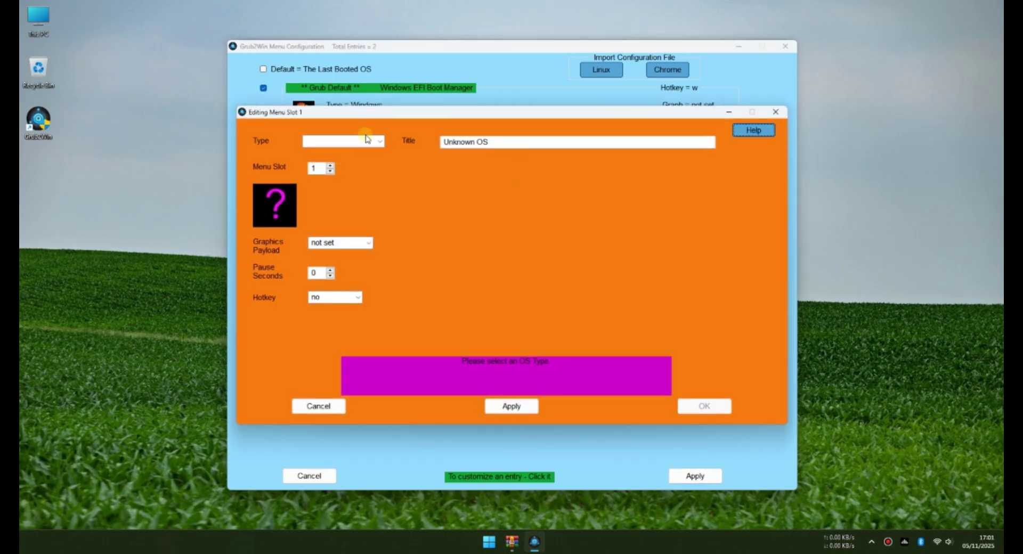
click(381, 142)
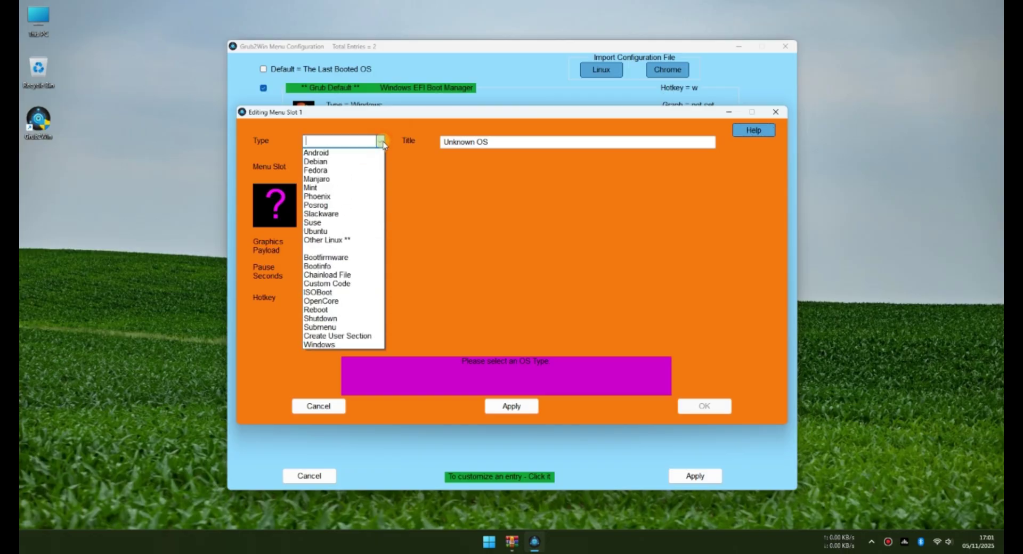
click(320, 153)
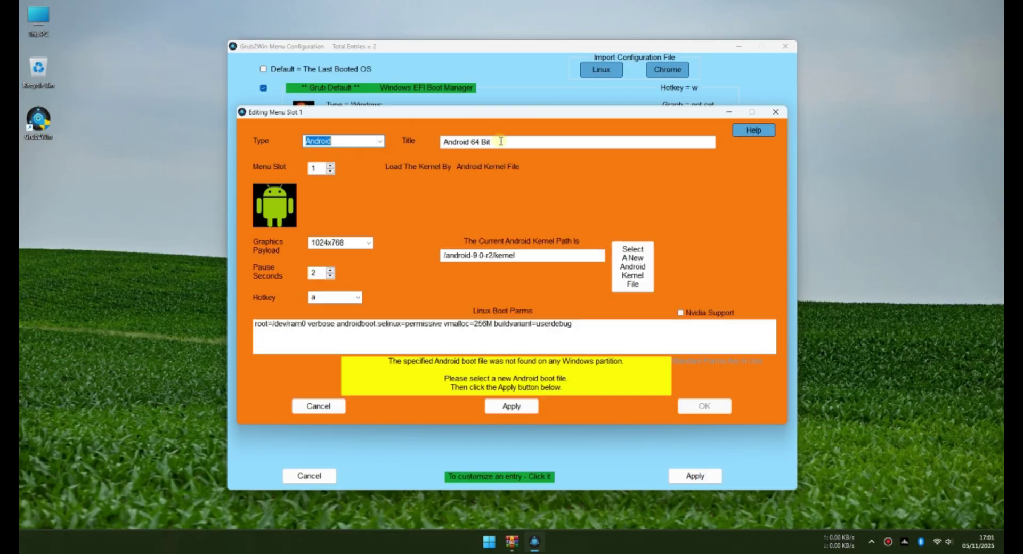
key(Tab)
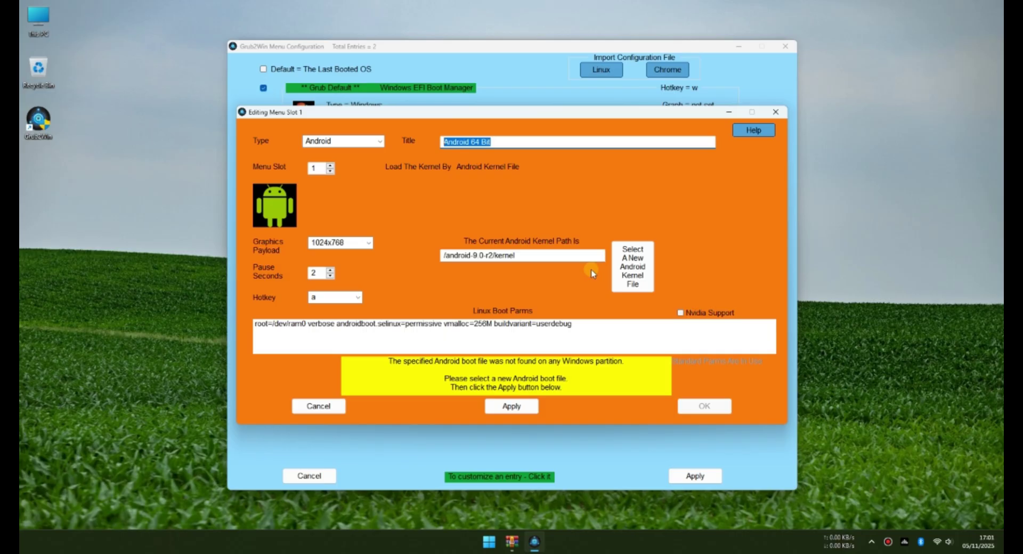
key(End)
key(ctrl+shift+Left)
key(ctrl+shift+Left)
text(T)
Step: Set the Android TV entry's graphics payload to not set, pause seconds to 0 and hotkey to no
click(363, 244)
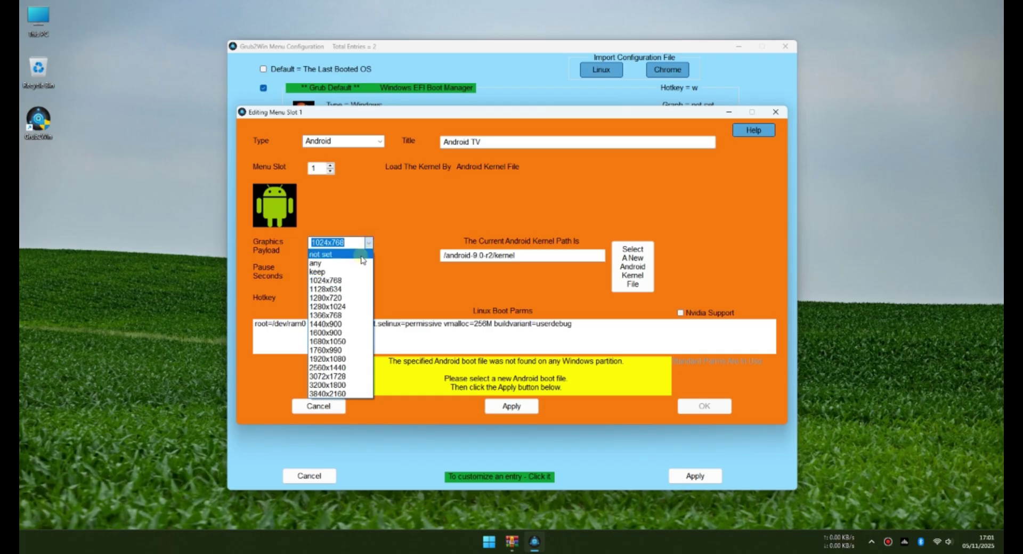
click(362, 256)
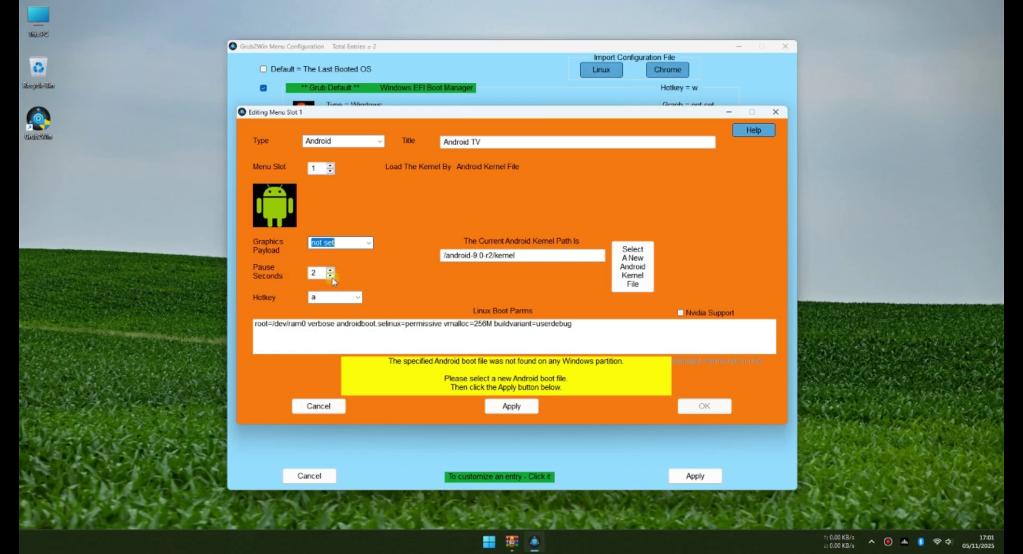
click(358, 298)
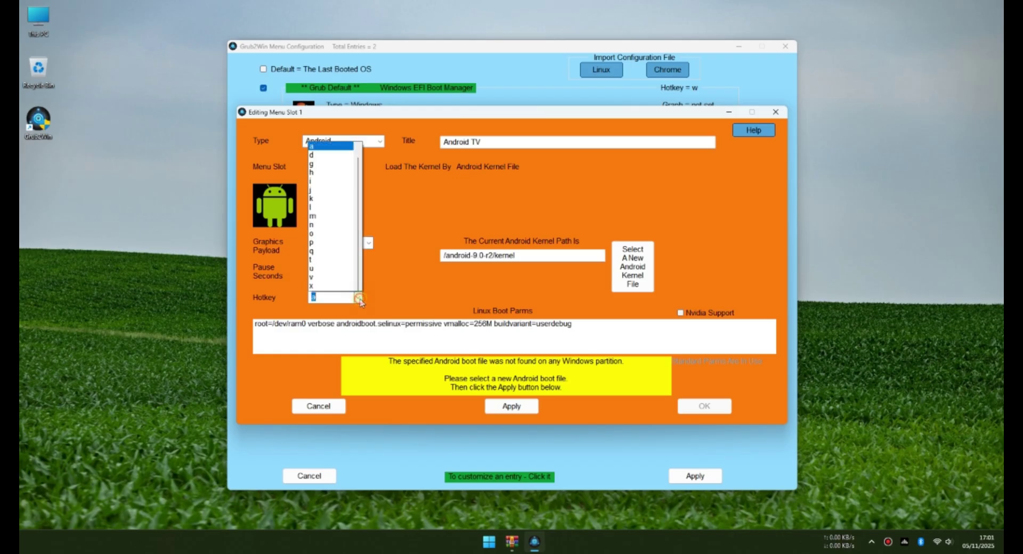
click(331, 33)
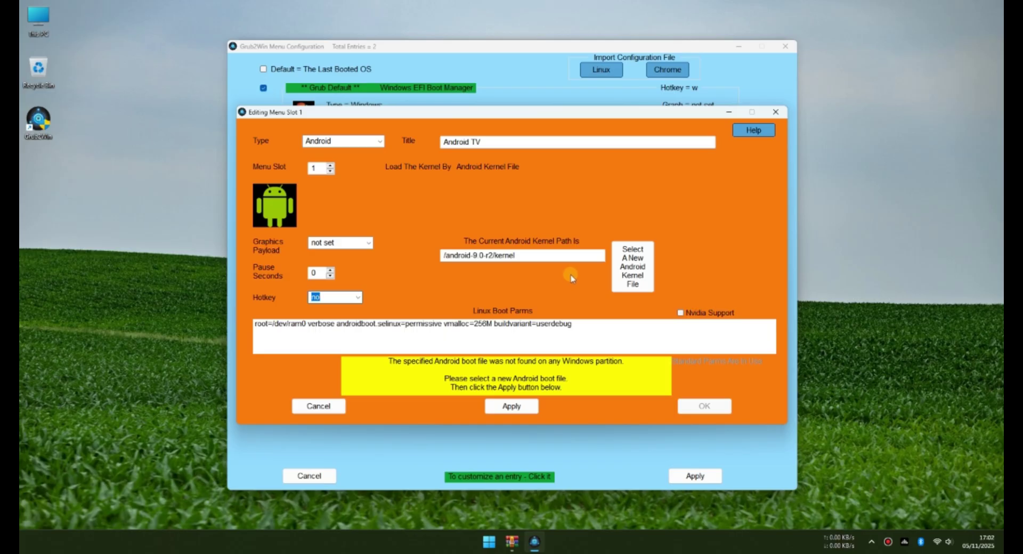
Step: Choose the kernel file on AndroidTV (E:) as the Android kernel and agree to disable Windows boot file checking for the entry
click(650, 283)
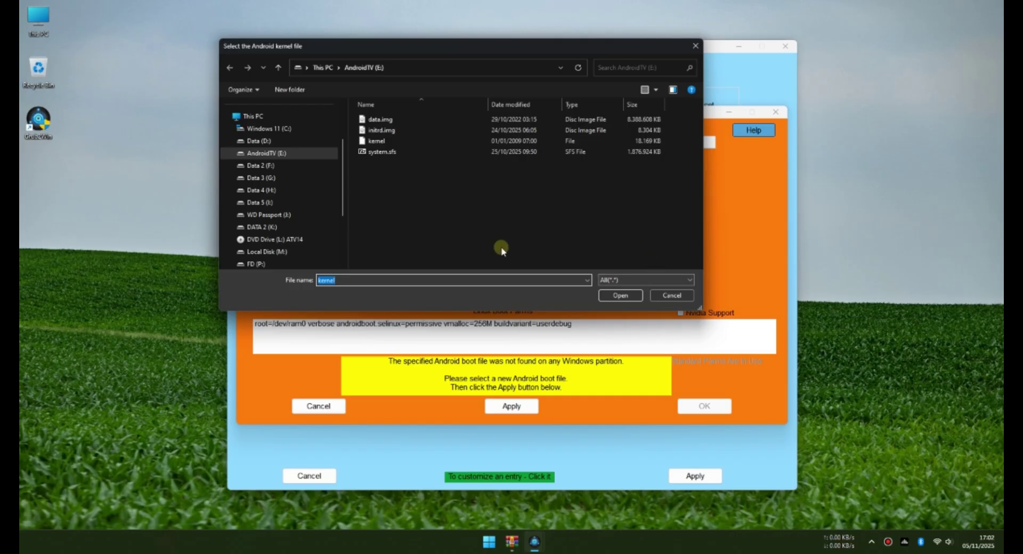
click(512, 230)
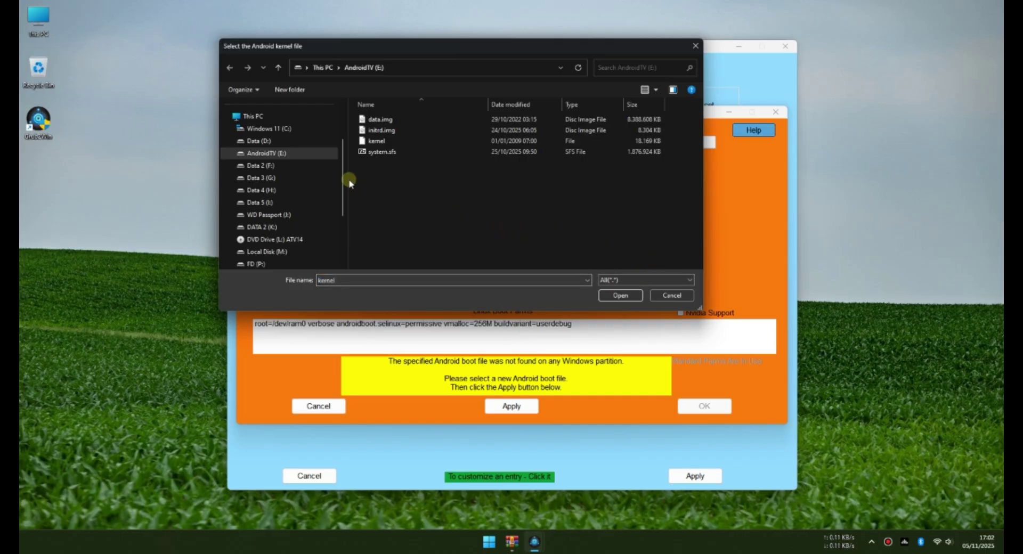
scroll(345, 175, up, 1)
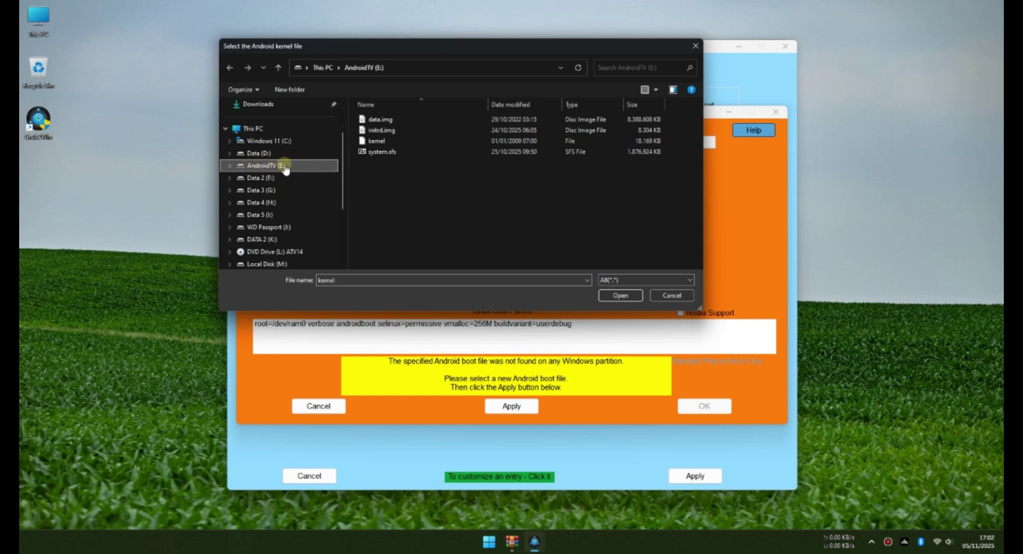
scroll(337, 176, down, 3)
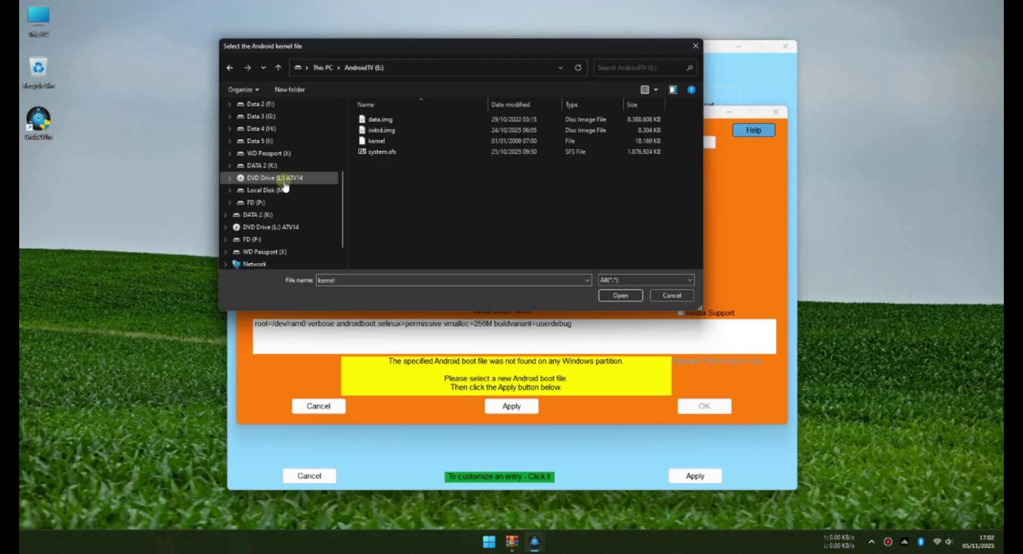
click(322, 180)
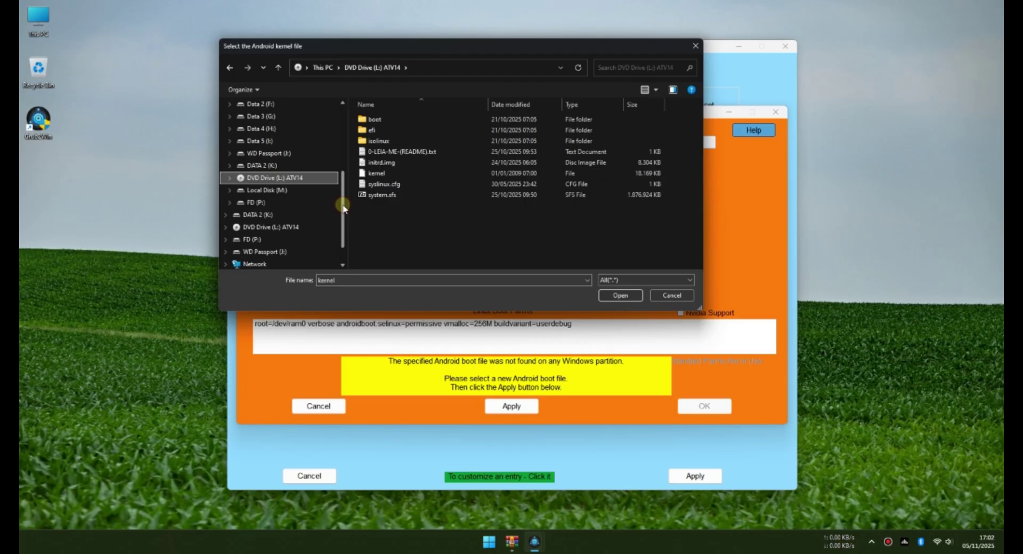
drag(343, 208, 342, 142)
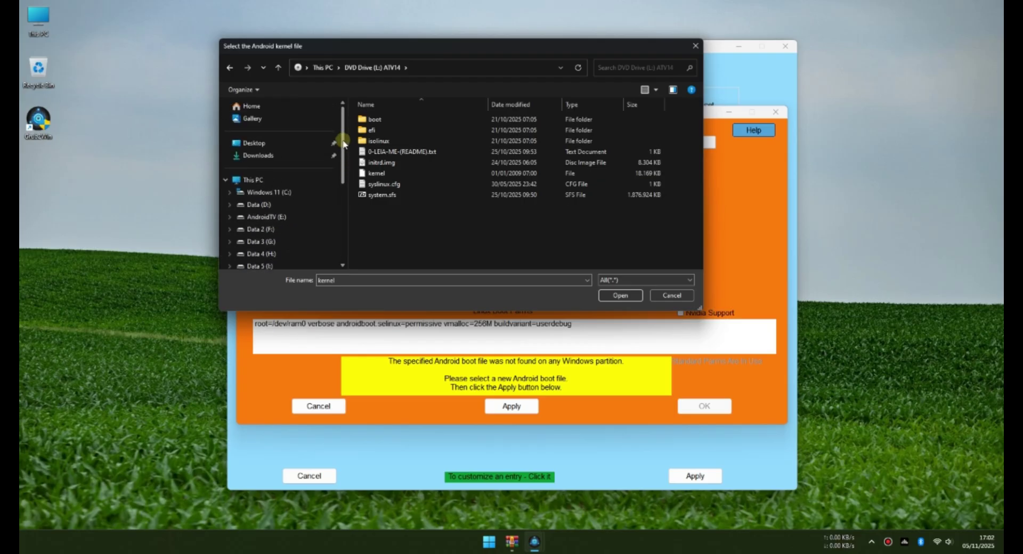
click(298, 217)
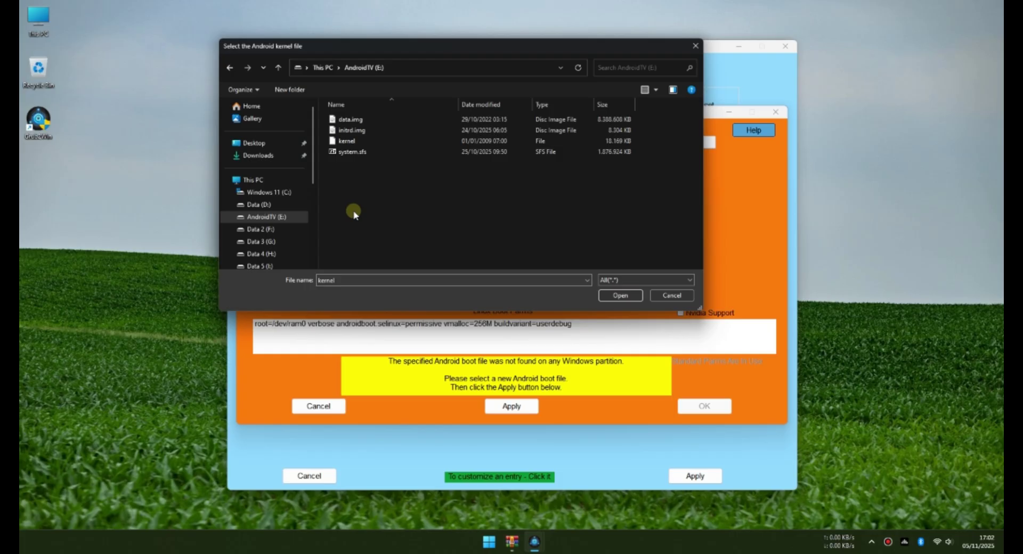
click(358, 142)
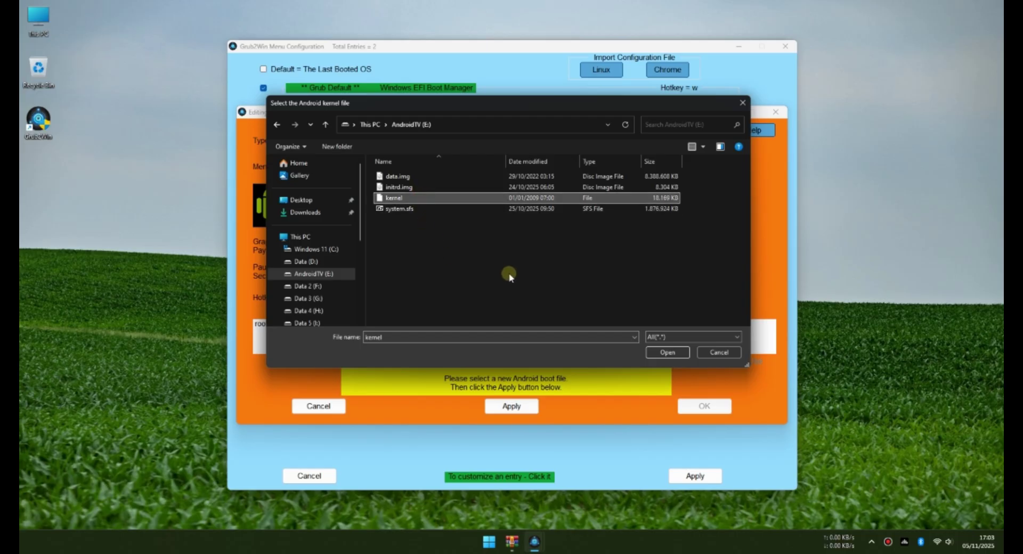
click(668, 353)
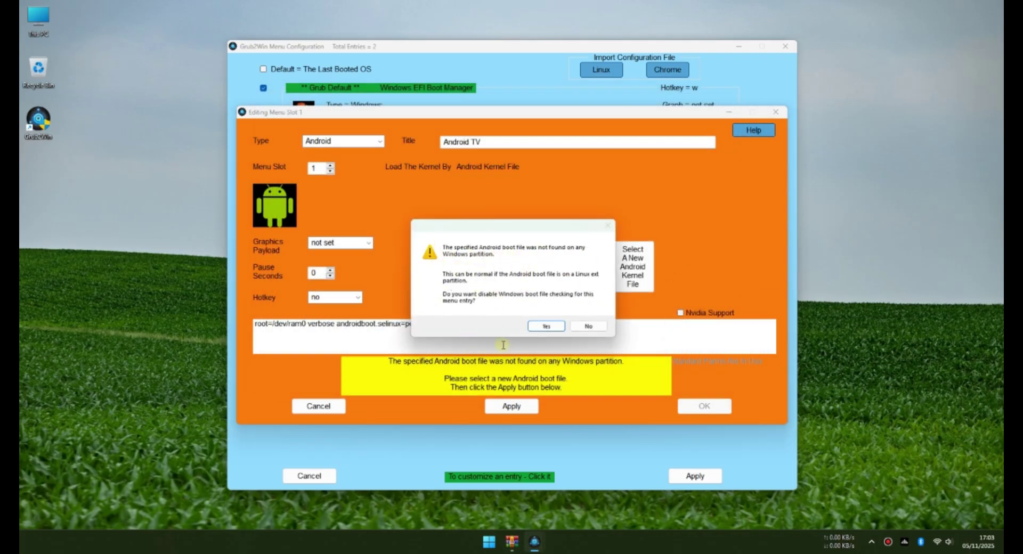
click(559, 326)
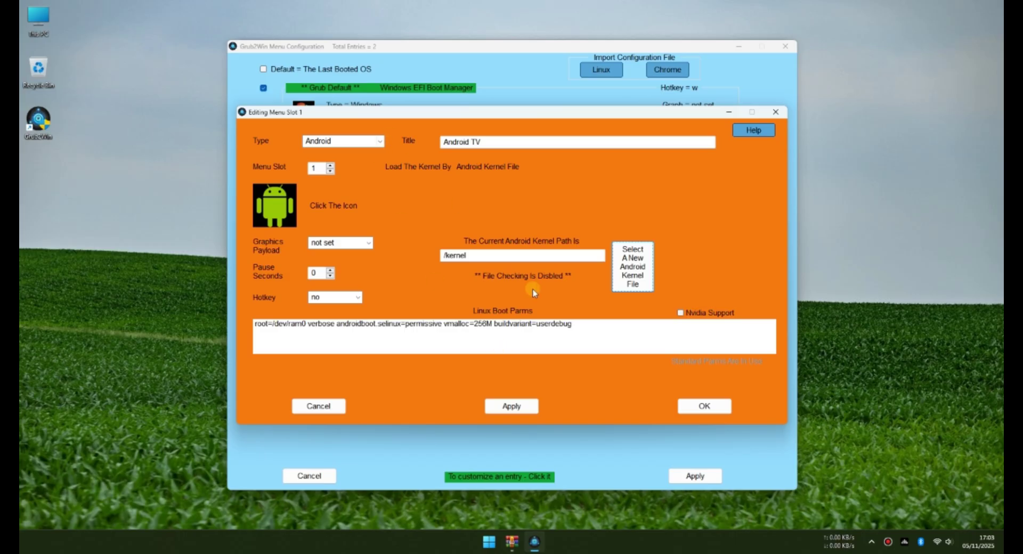
Step: Open params.txt from the Android TV 14 folder on Data 2 (F:), then minimize it and close the folder window
double_click(53, 13)
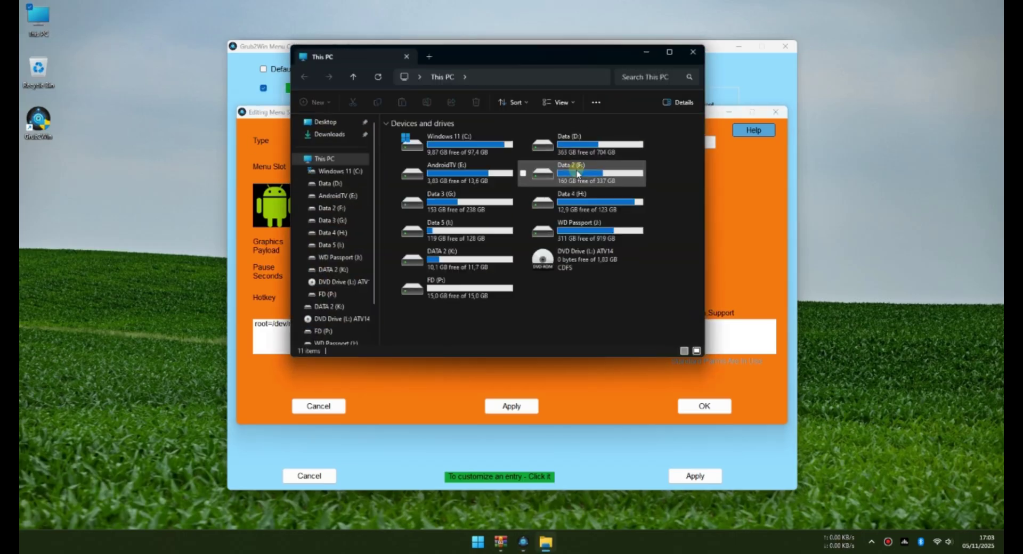
double_click(565, 173)
double_click(436, 133)
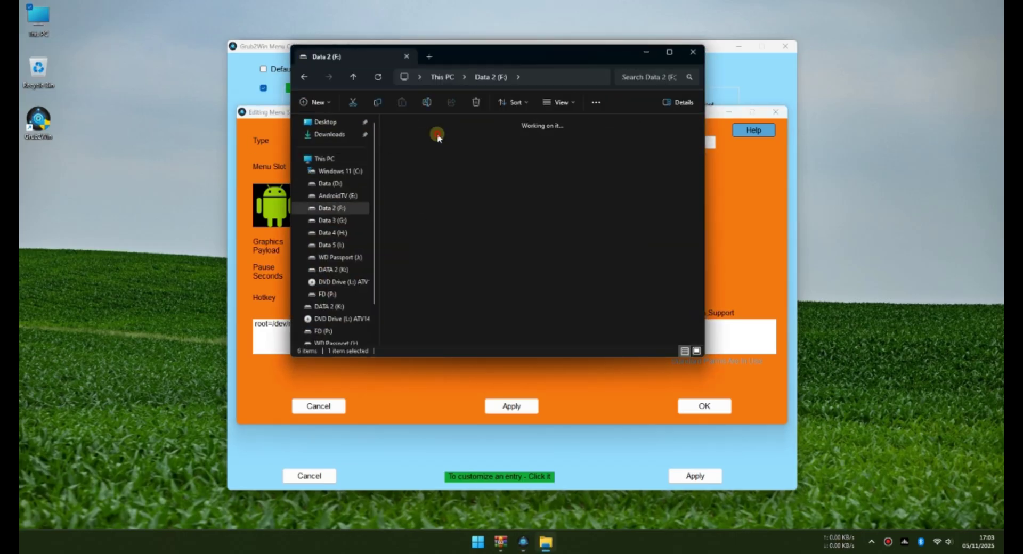
double_click(603, 146)
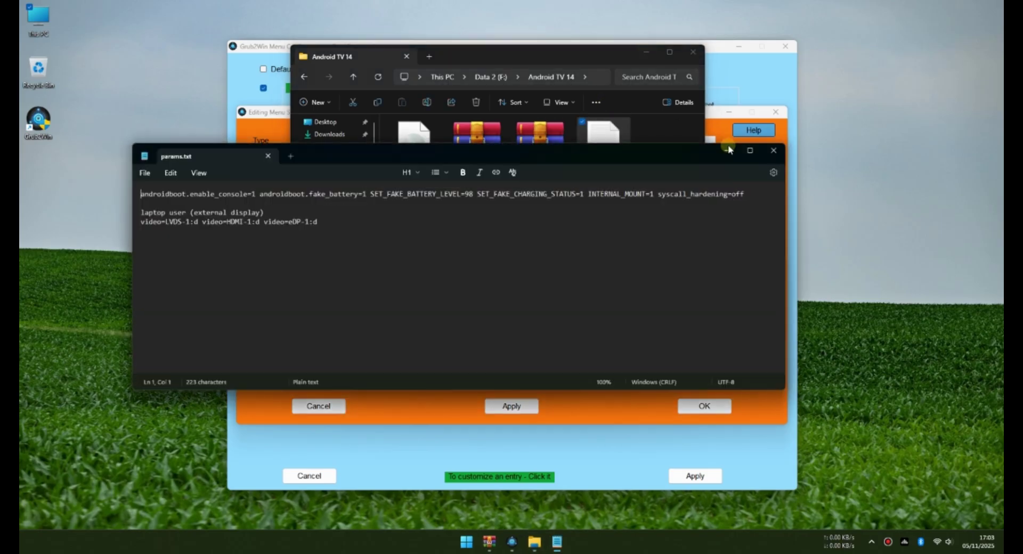
click(719, 152)
click(693, 52)
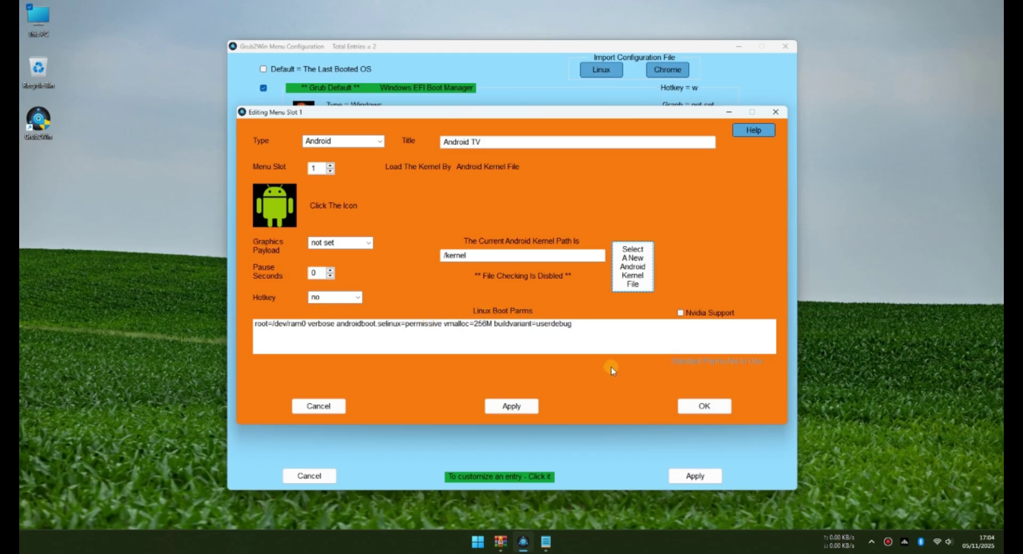
Step: Restore the params.txt window, narrow it and place it above the entry's Linux boot parameters field
click(589, 327)
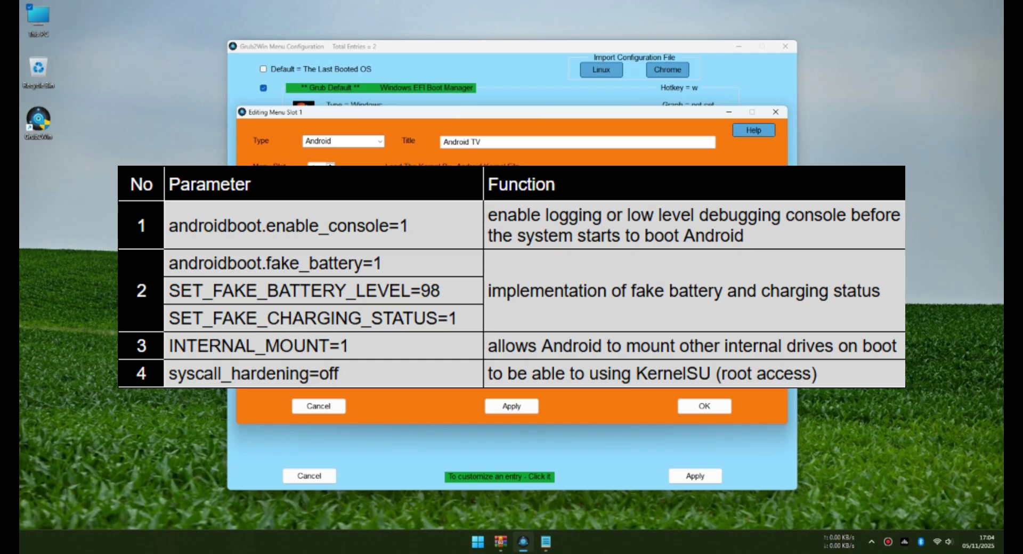
click(546, 542)
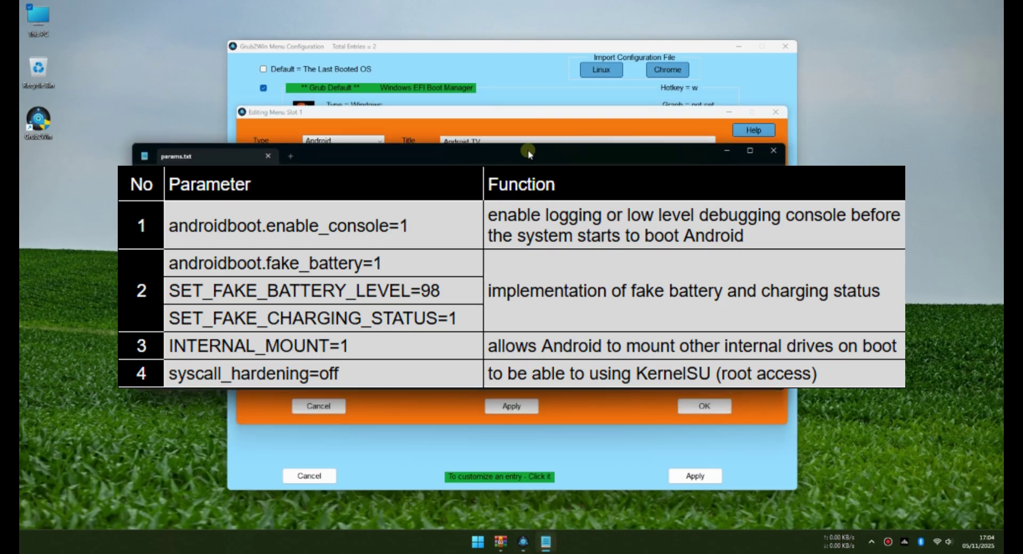
drag(529, 154, 602, 81)
drag(857, 159, 586, 135)
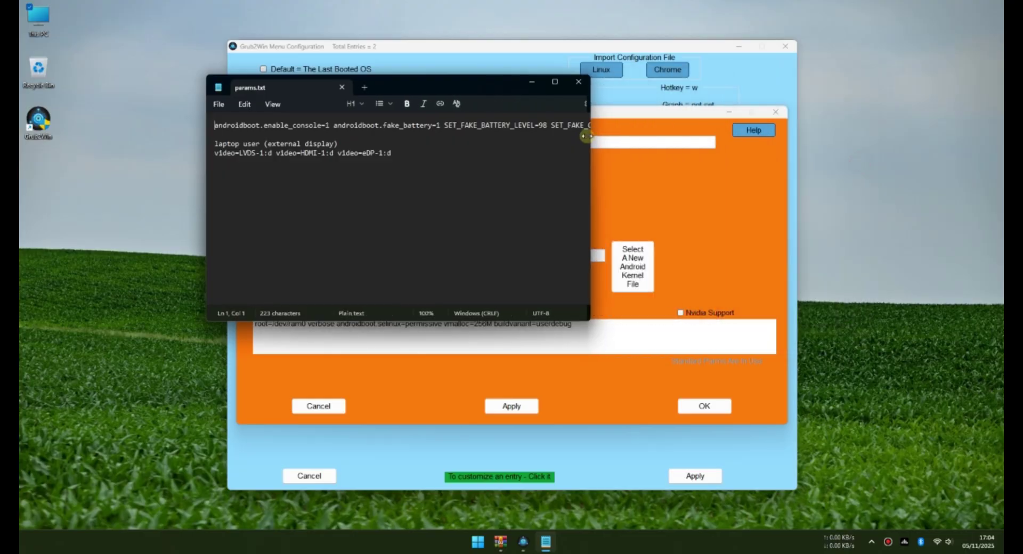
drag(440, 88, 566, 76)
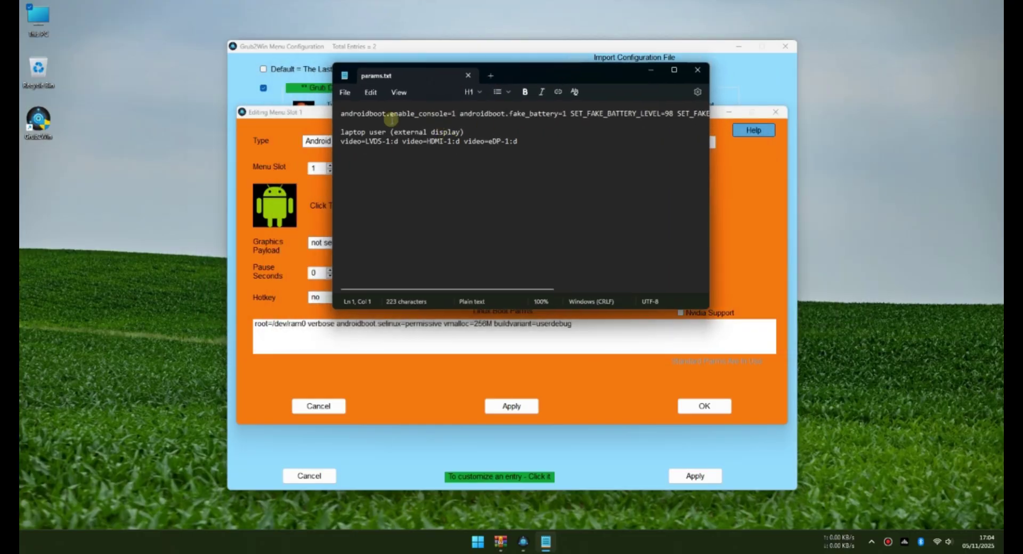
Step: Copy androidboot.enable_console=1 from params.txt and append it to the end of the Linux boot parameters
drag(455, 113, 341, 113)
key(ctrl+c)
click(620, 326)
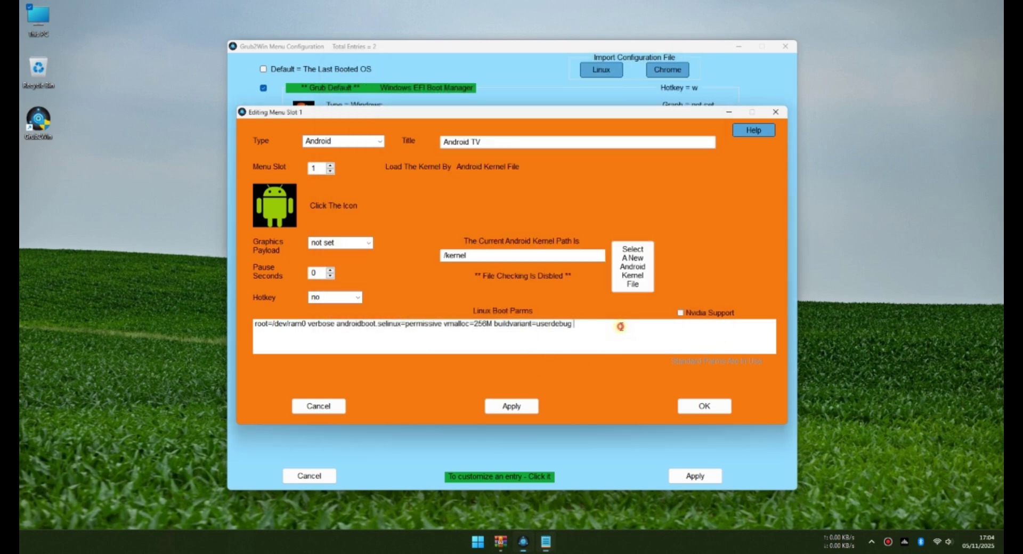
key(ctrl+v)
Step: Copy androidboot.fake_battery=1 from params.txt and append it to the Linux boot parameters
click(547, 542)
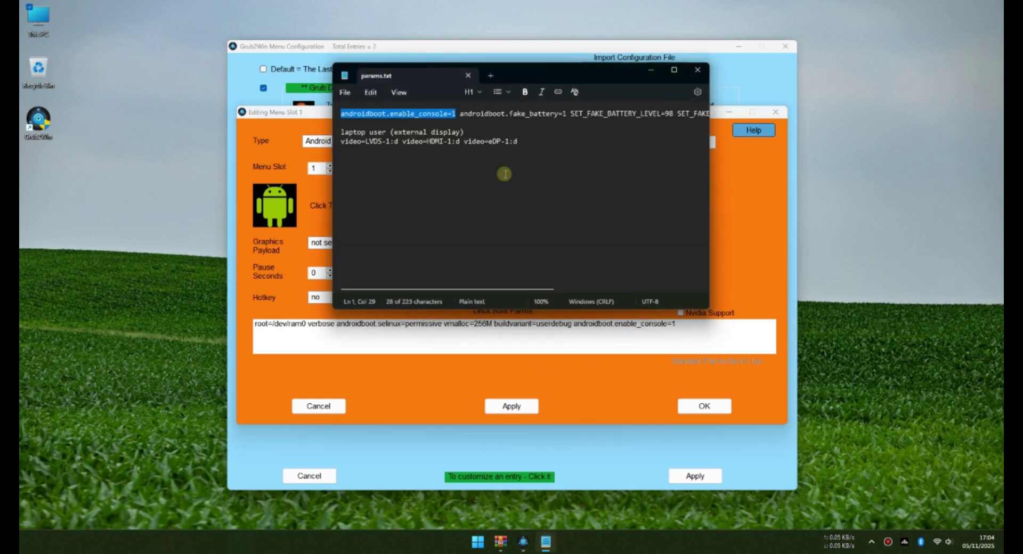
click(460, 113)
drag(484, 113, 565, 113)
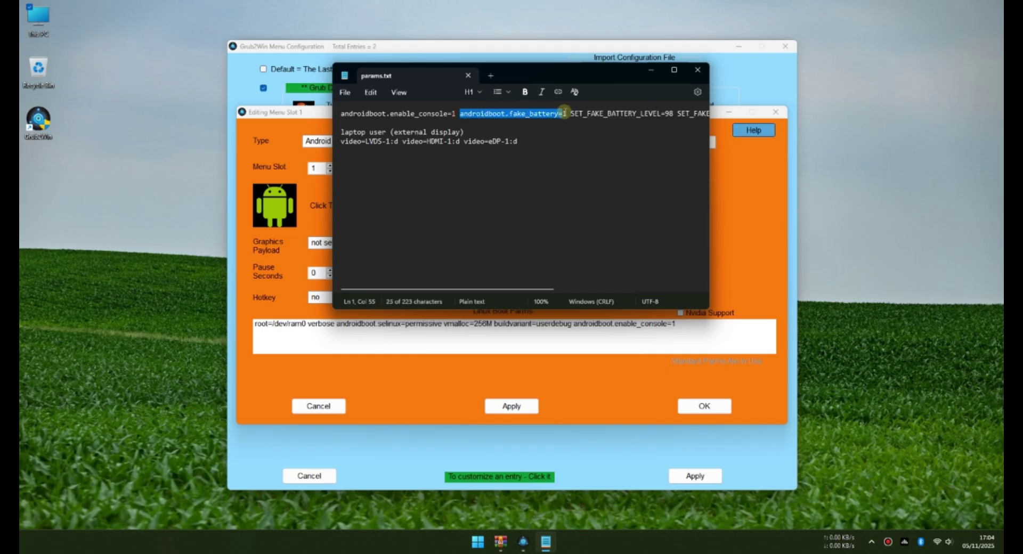
click(730, 251)
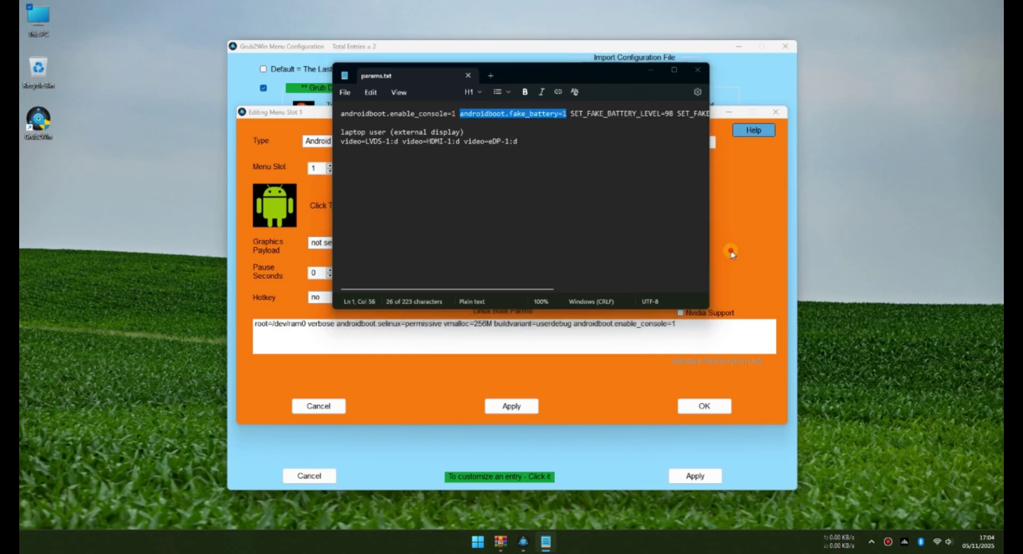
text(androidboot.fake_battery=1)
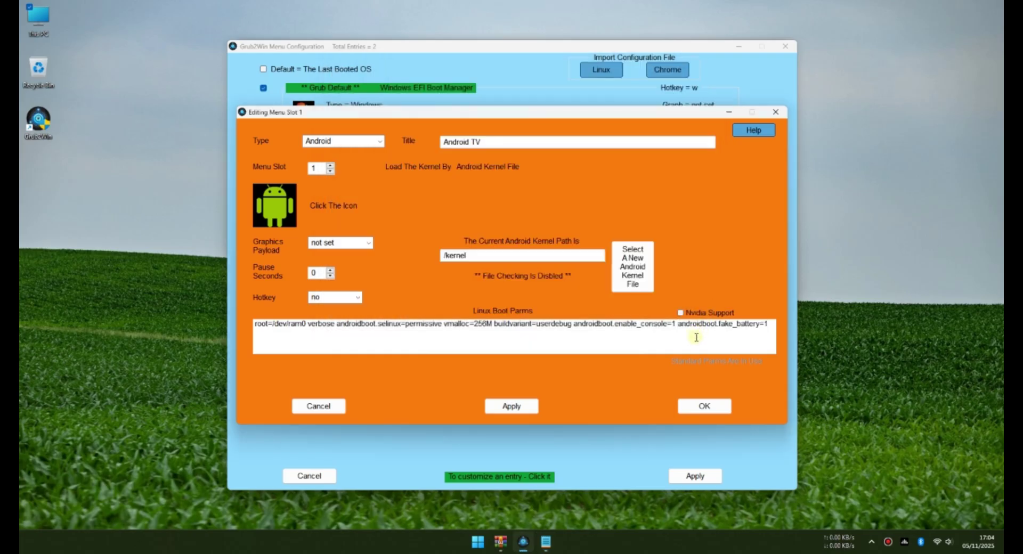
Step: Copy SET_FAKE_BATTERY_LEVEL=98 SET_FAKE_CHARGING_STATUS=1 from params.txt and append it to the end of the Linux boot parameters
click(549, 540)
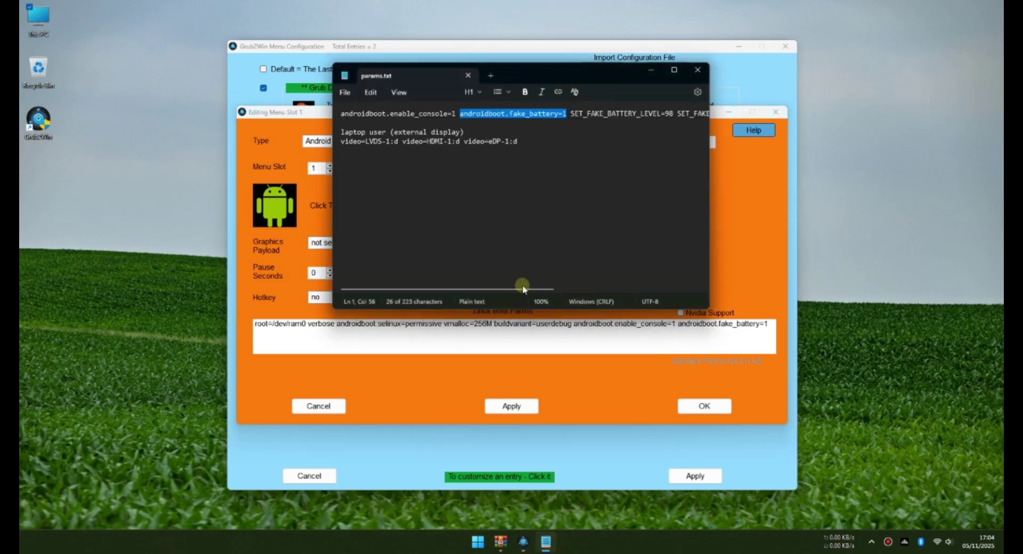
drag(526, 289, 637, 288)
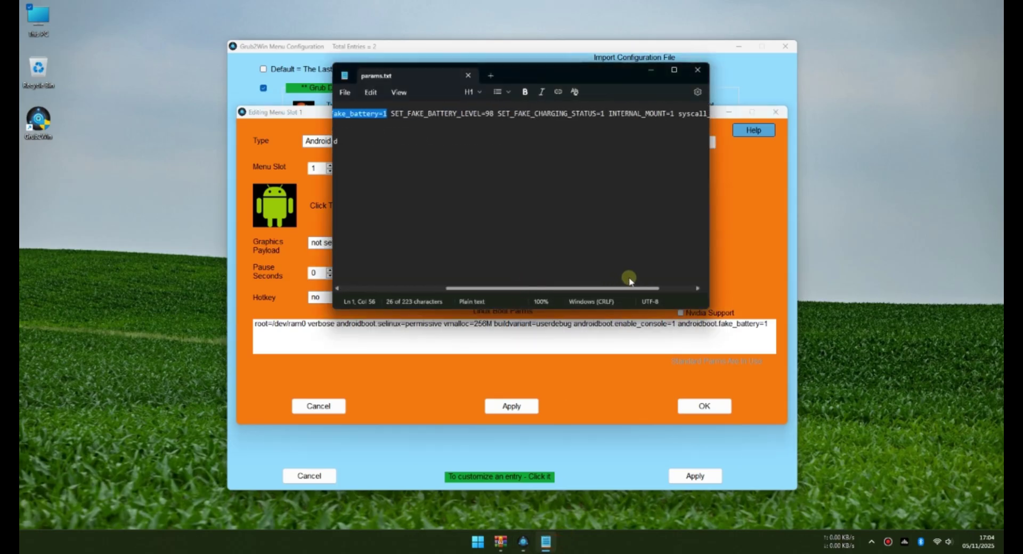
drag(391, 114, 604, 114)
key(ctrl+c)
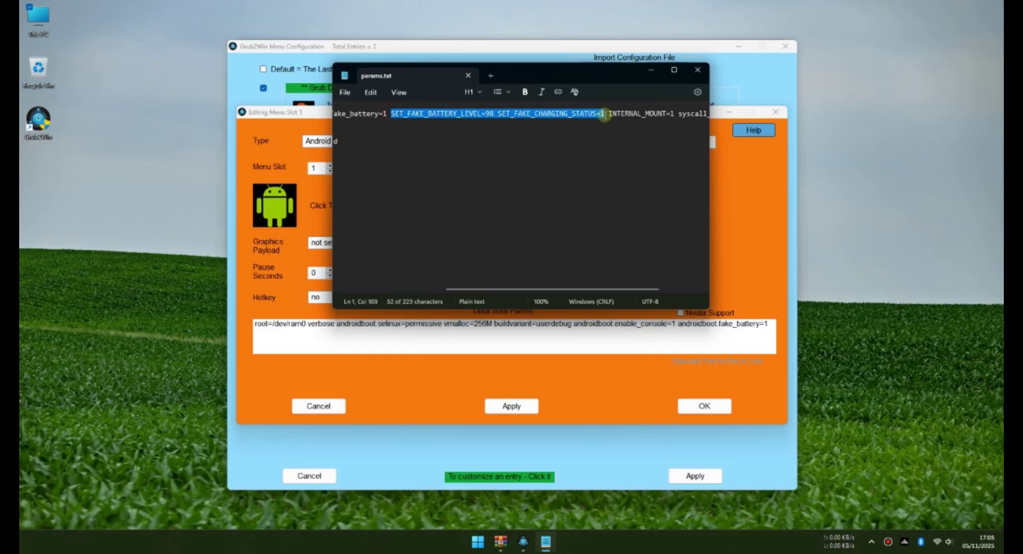
click(764, 341)
key(ctrl+v)
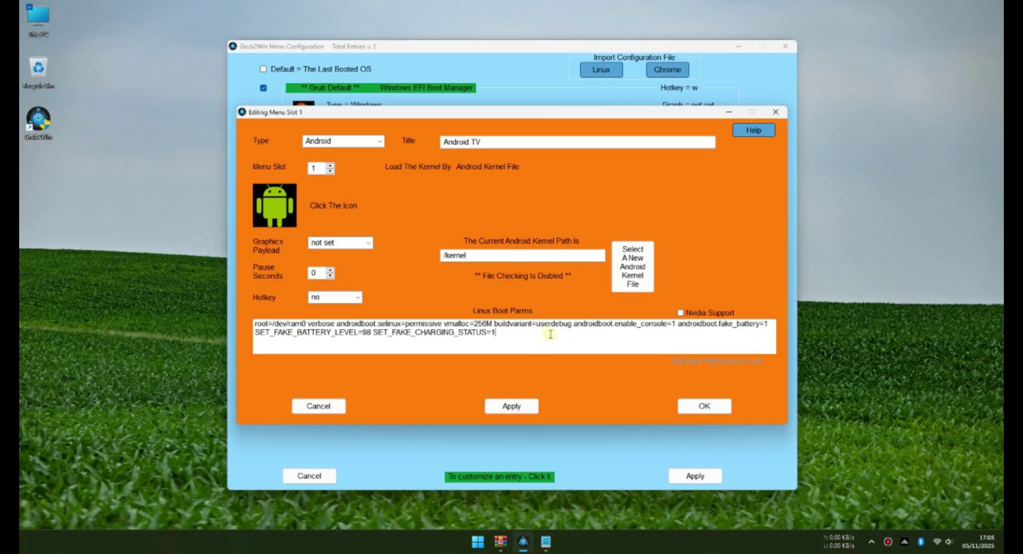
Step: Copy INTERNAL_MOUNT=1 syscall_hardening=off from params.txt and append it to the end of the Linux boot parameters
click(546, 542)
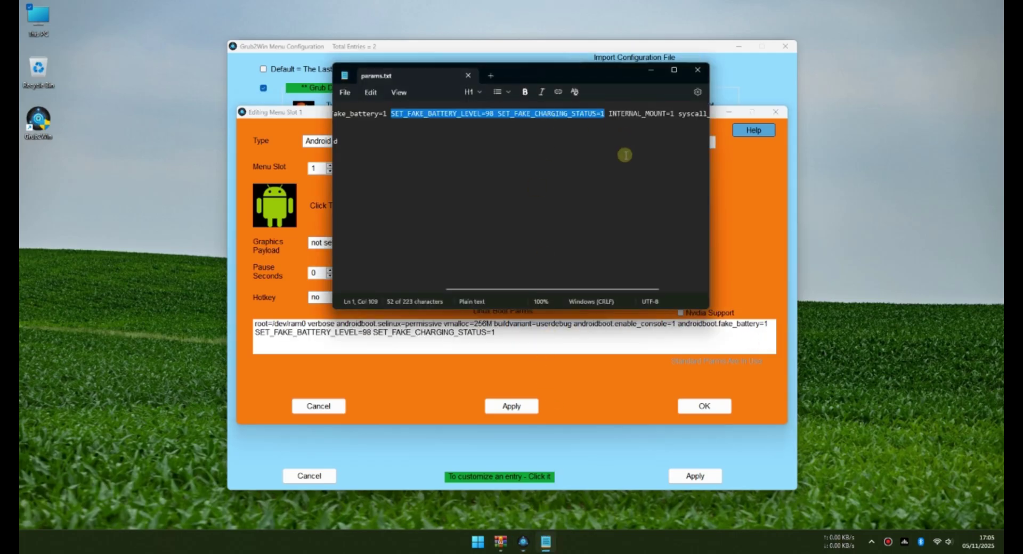
drag(586, 288, 650, 289)
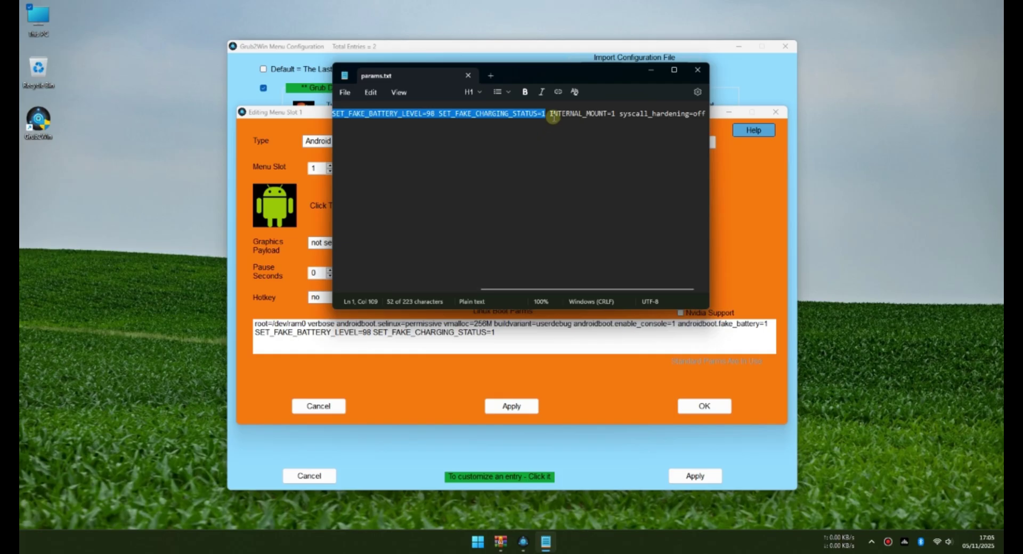
drag(550, 113, 643, 227)
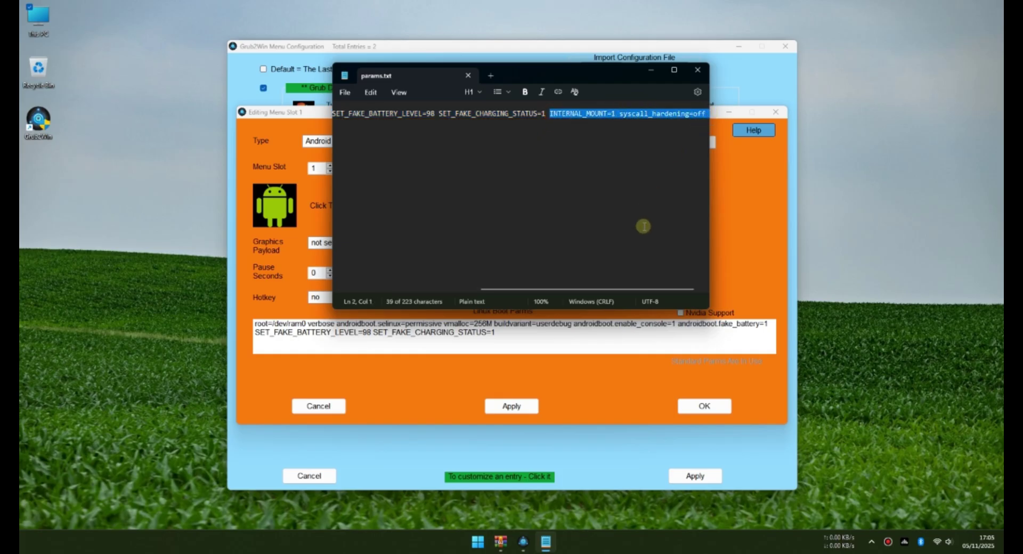
click(570, 344)
text(INTERNAL_MOUNT=1 syscall_hardening=off)
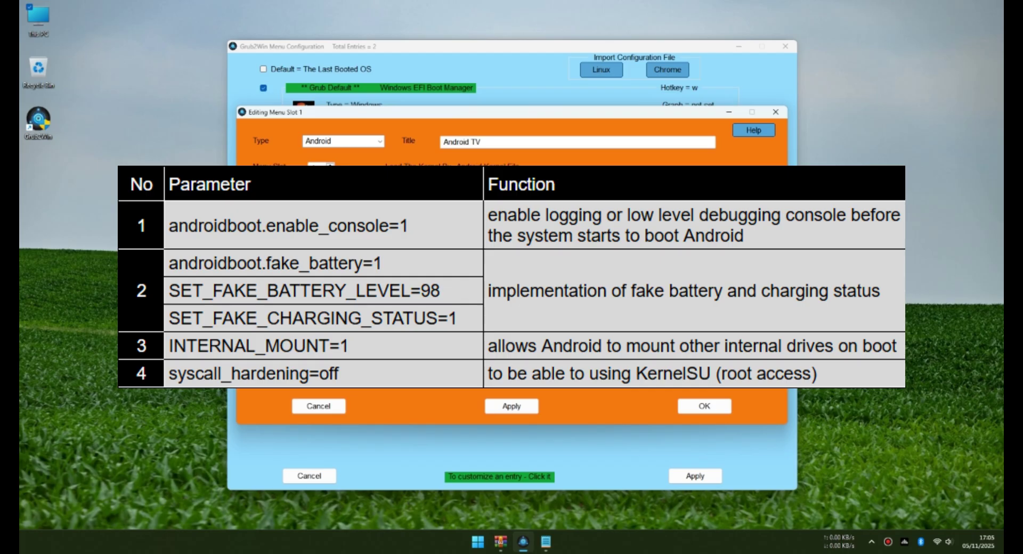
Step: Append video=LVDS-1:d video=HDMI-1:d video=eDP-1:d from params.txt to the Linux boot parameters and remove it again
click(546, 542)
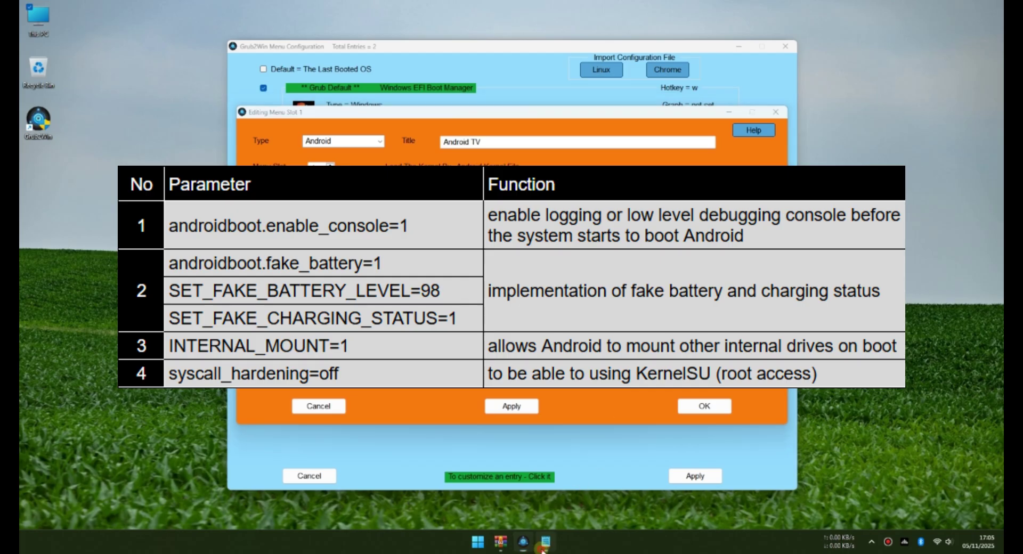
key(ctrl+Home)
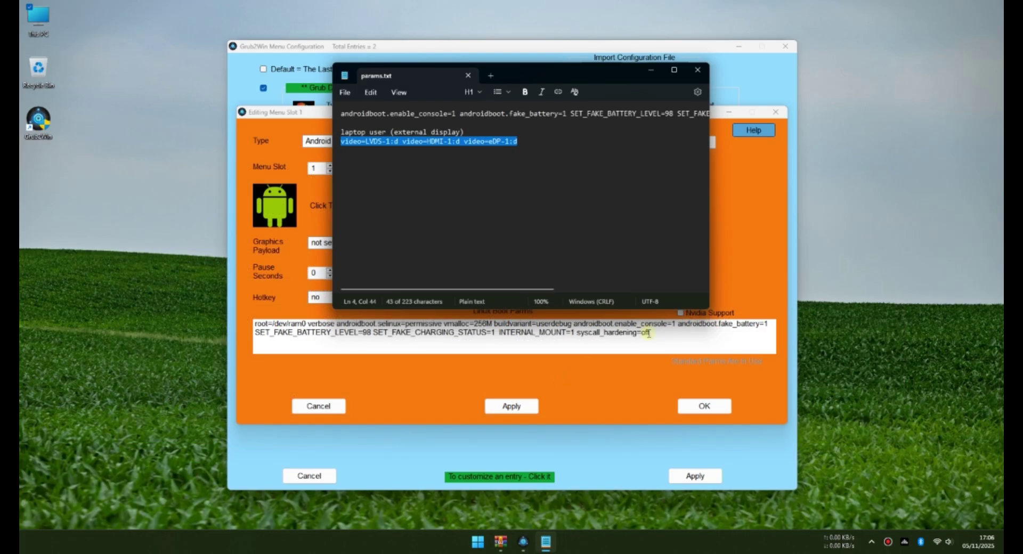
click(651, 334)
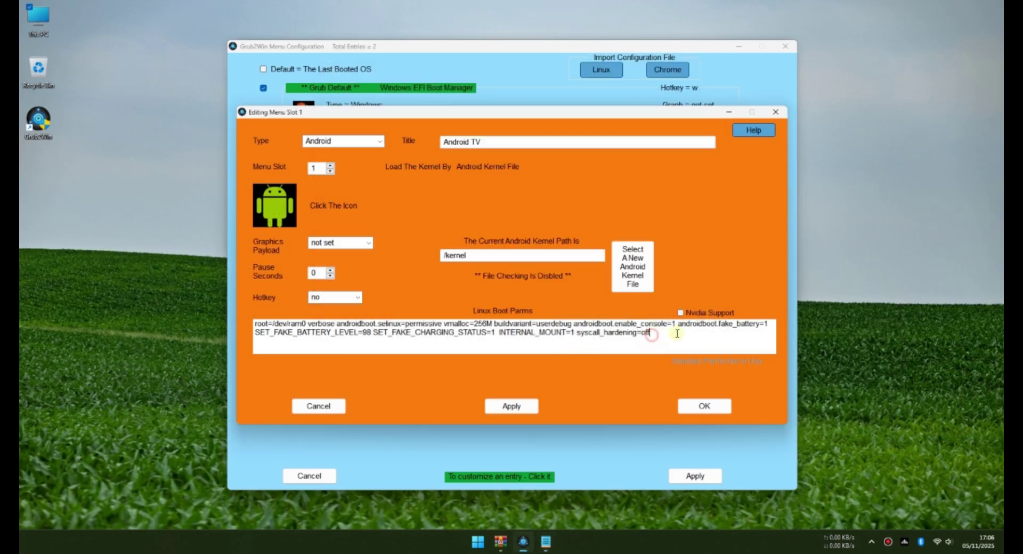
text(video=LVDS-1:d video=HDMI-1:d video=eDP-1:d)
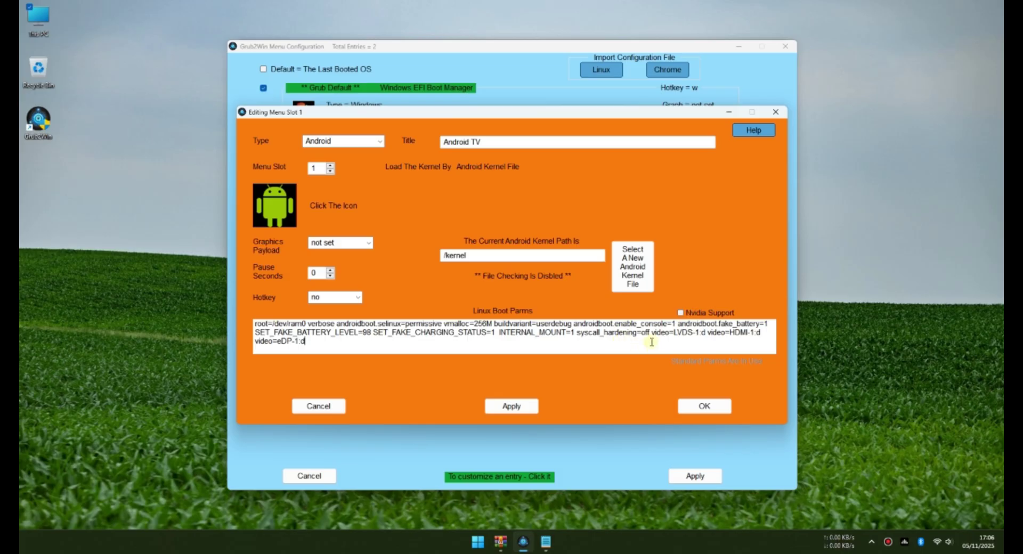
drag(651, 333, 666, 347)
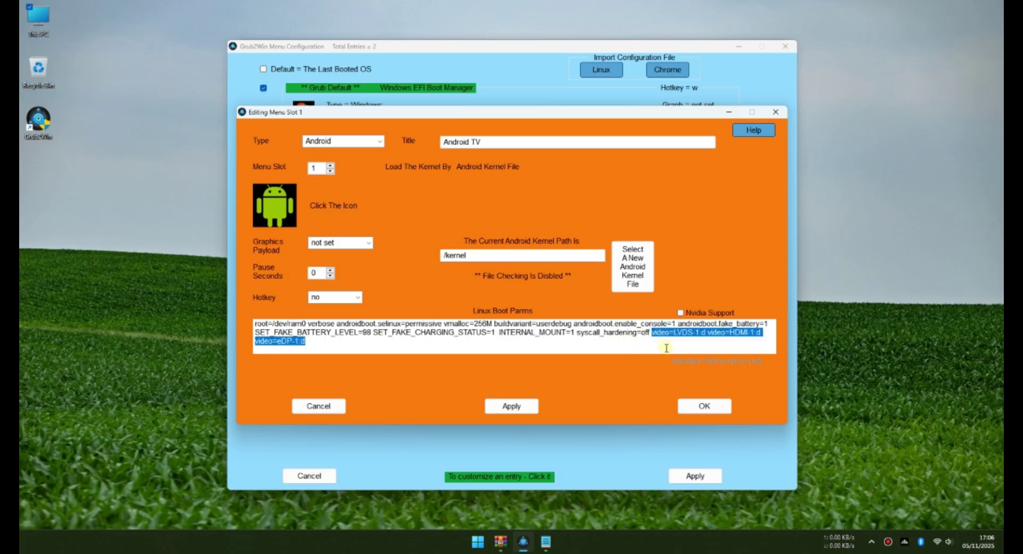
key(BackSpace)
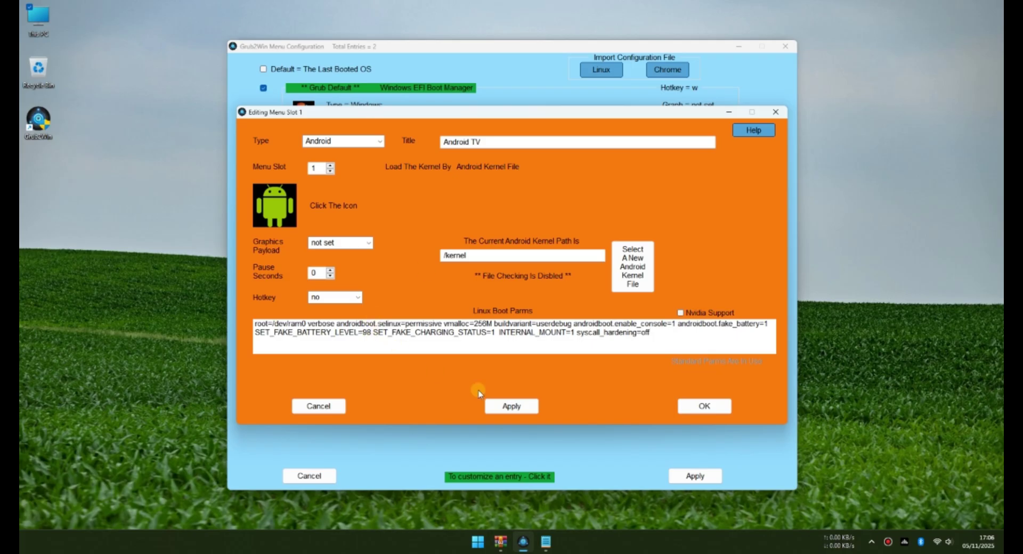
Step: Save the Android TV entry's settings and apply the boot menu configuration
click(526, 407)
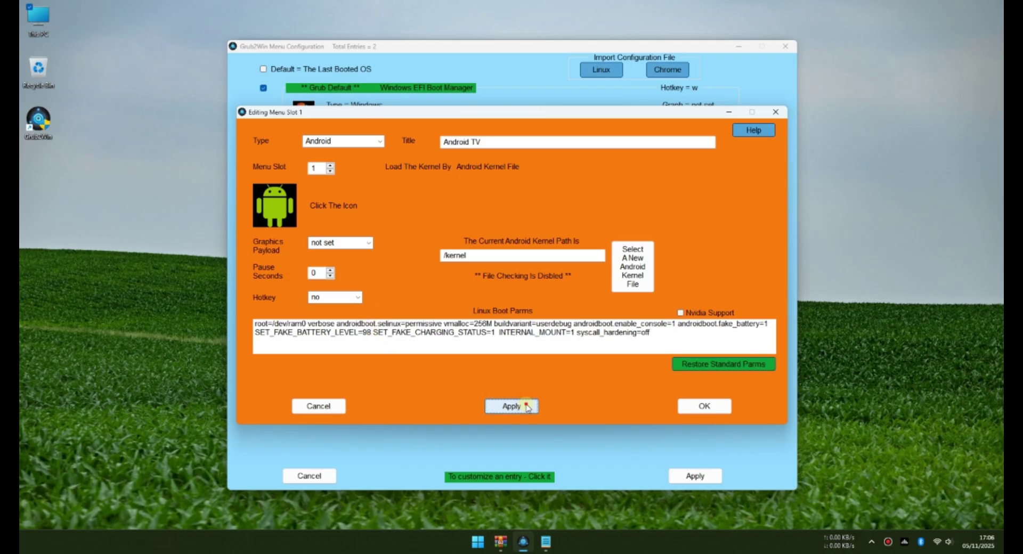
click(726, 405)
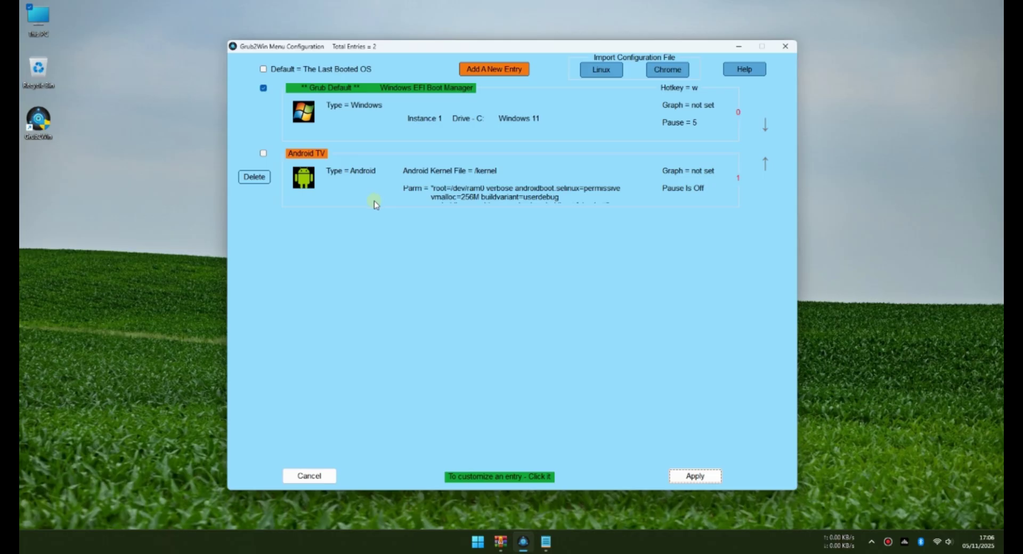
click(705, 475)
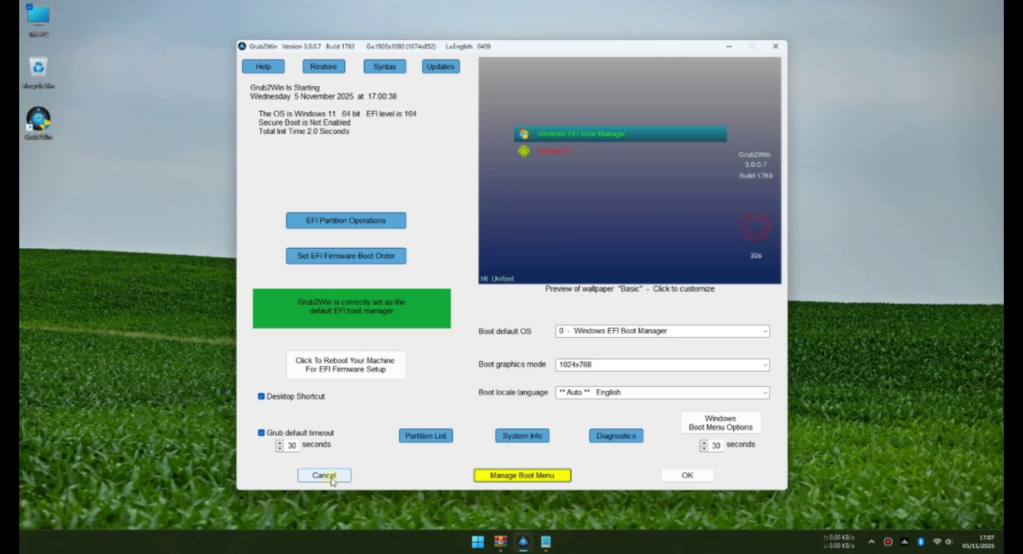
Step: Disable the Grub default timeout and set the boot graphics mode to Auto
click(261, 433)
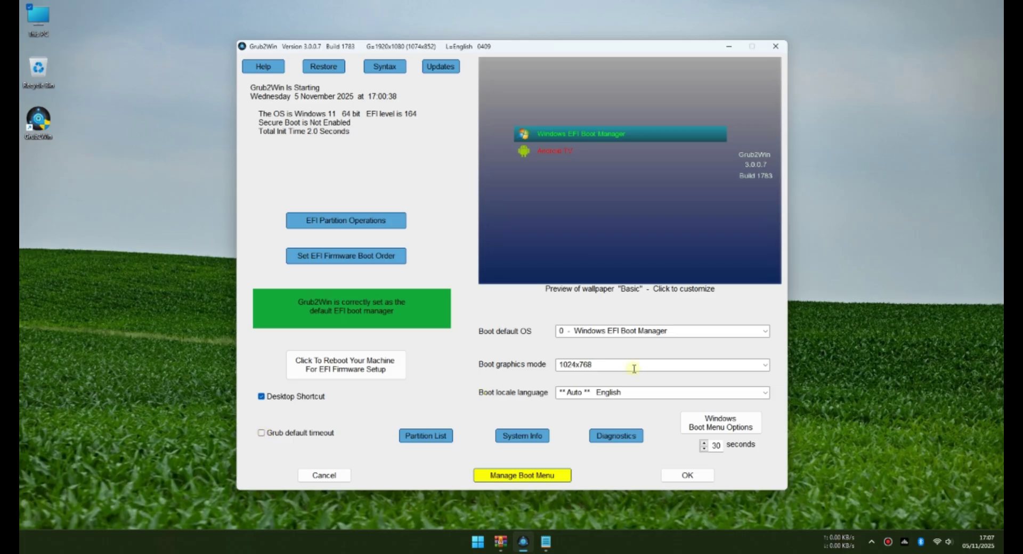
click(765, 365)
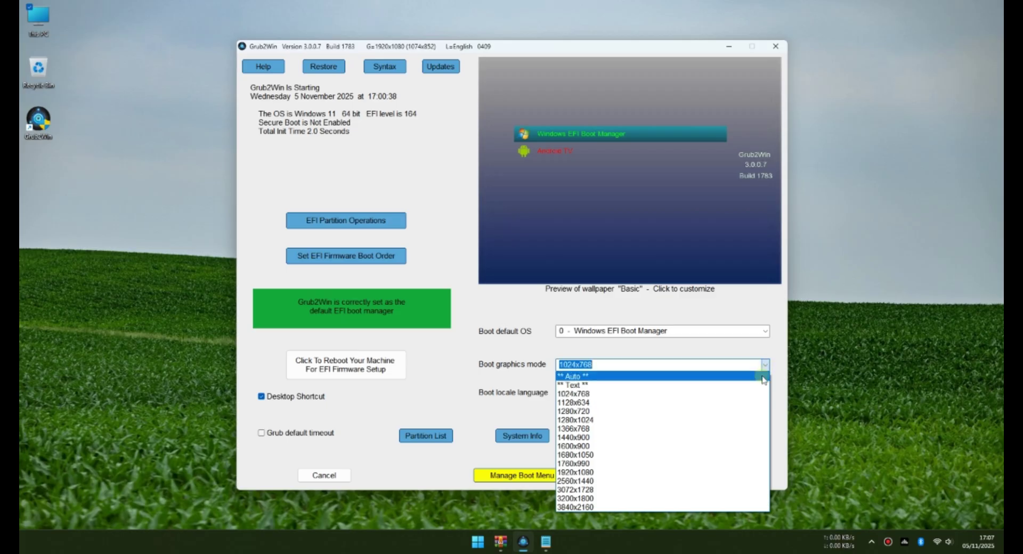
click(765, 377)
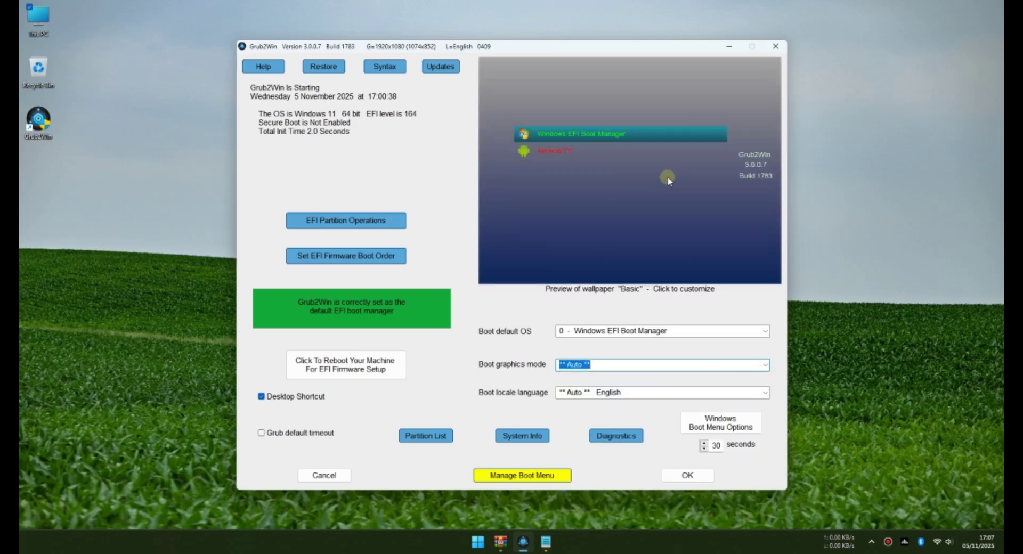
Step: Open the wallpaper customization for the boot menu and browse the wallpapers available to choose from
click(604, 185)
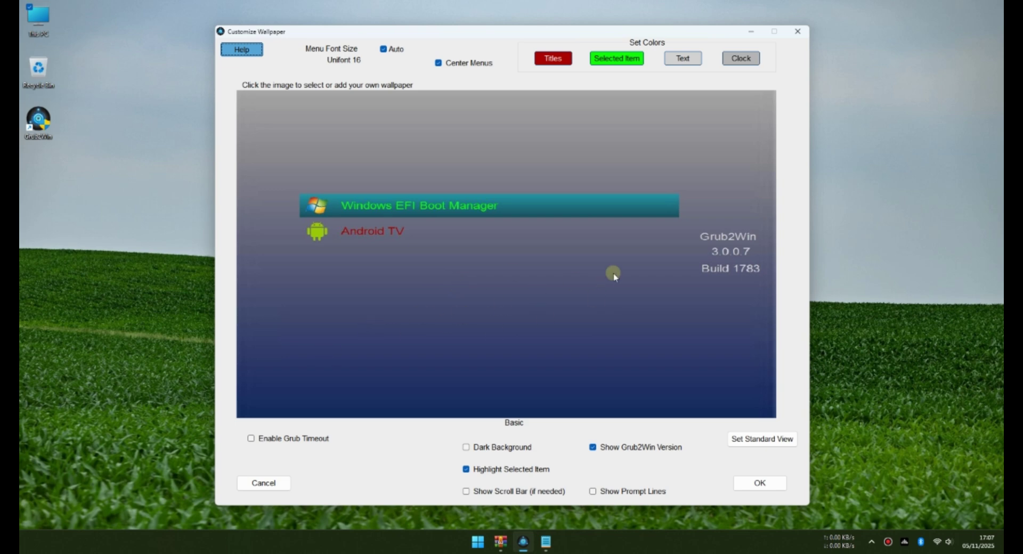
click(501, 295)
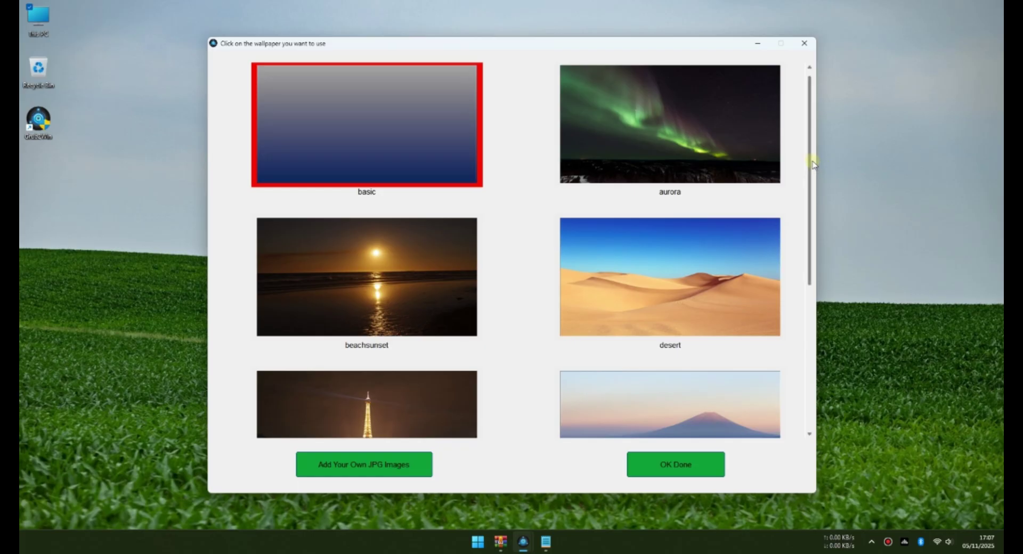
drag(808, 160, 859, 164)
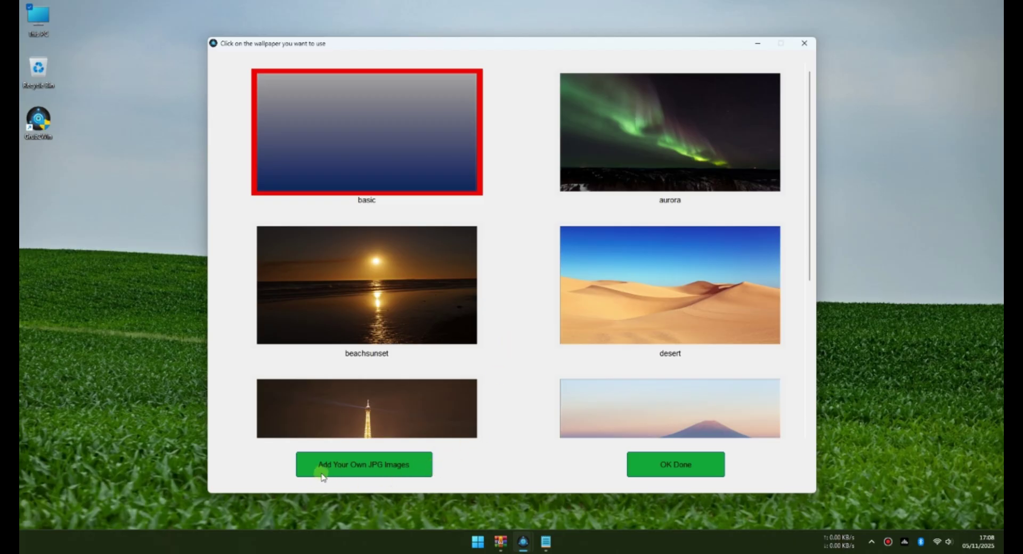
Step: Start adding a custom JPG wallpaper and open the Pictures folder inside Downloads
click(424, 469)
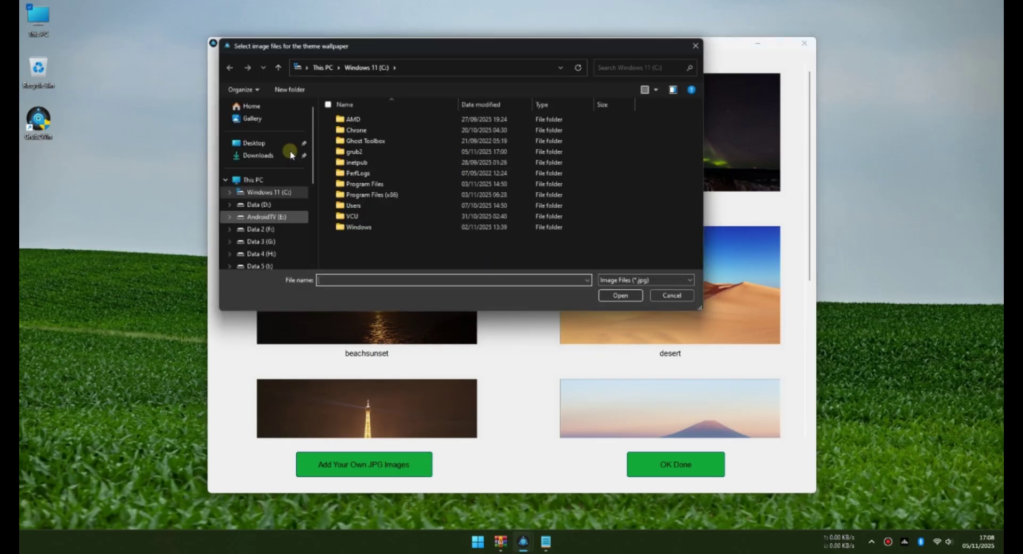
click(261, 155)
click(370, 153)
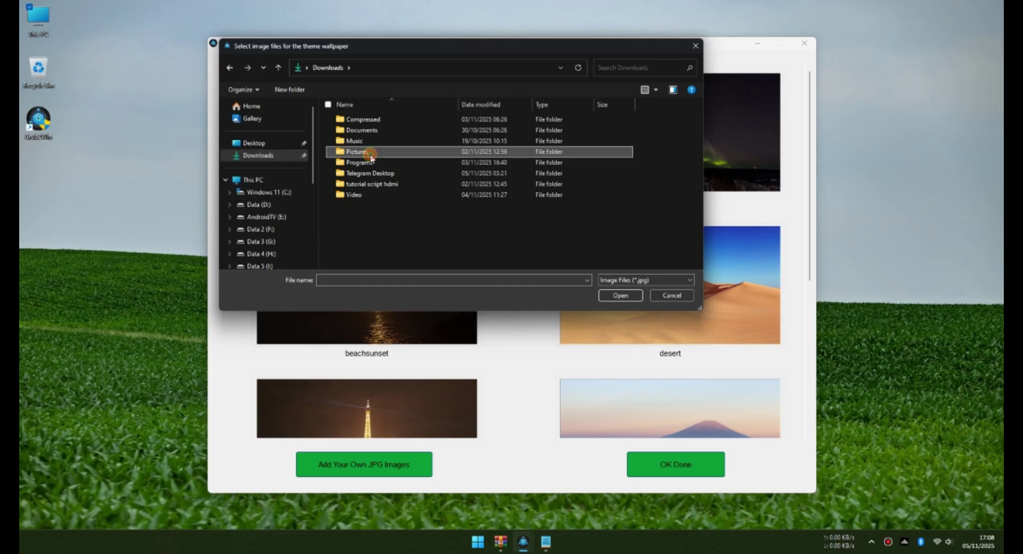
double_click(371, 153)
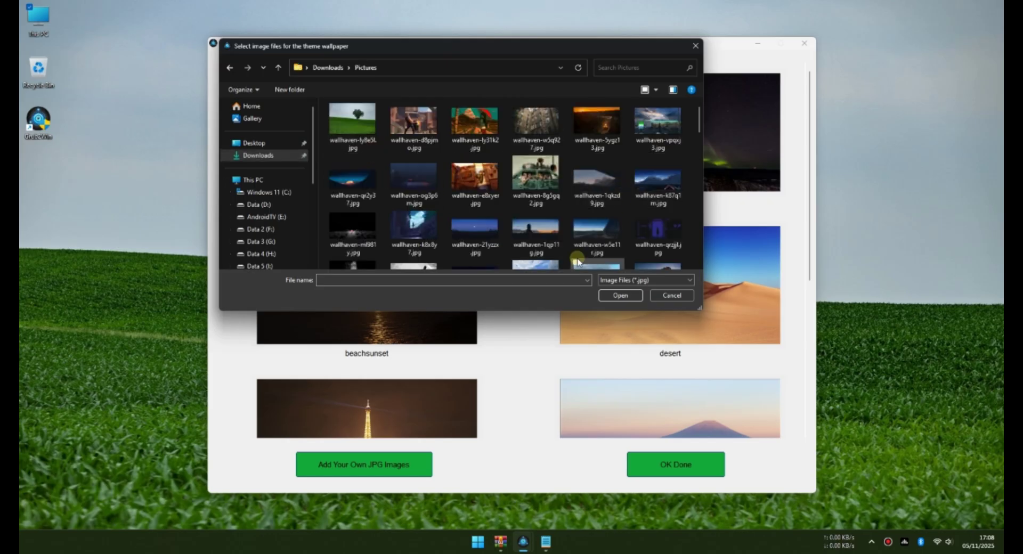
Step: Enlarge the file selection dialog, look through the pictures and add wallhaven-og3p6m.jpg as a boot menu wallpaper
drag(709, 309, 827, 409)
scroll(704, 301, down, 10)
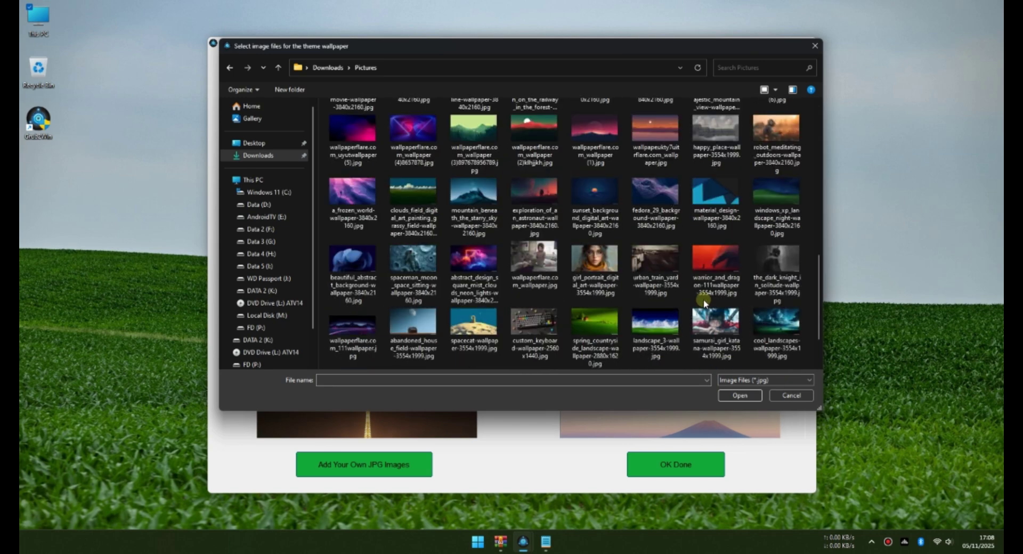
scroll(704, 301, down, 10)
scroll(646, 341, up, 5)
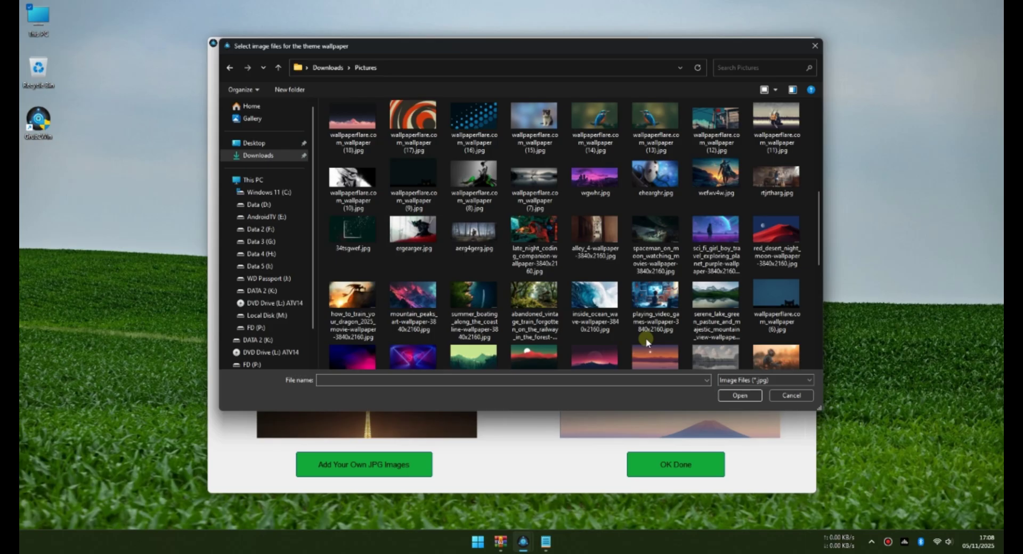
scroll(646, 338, up, 5)
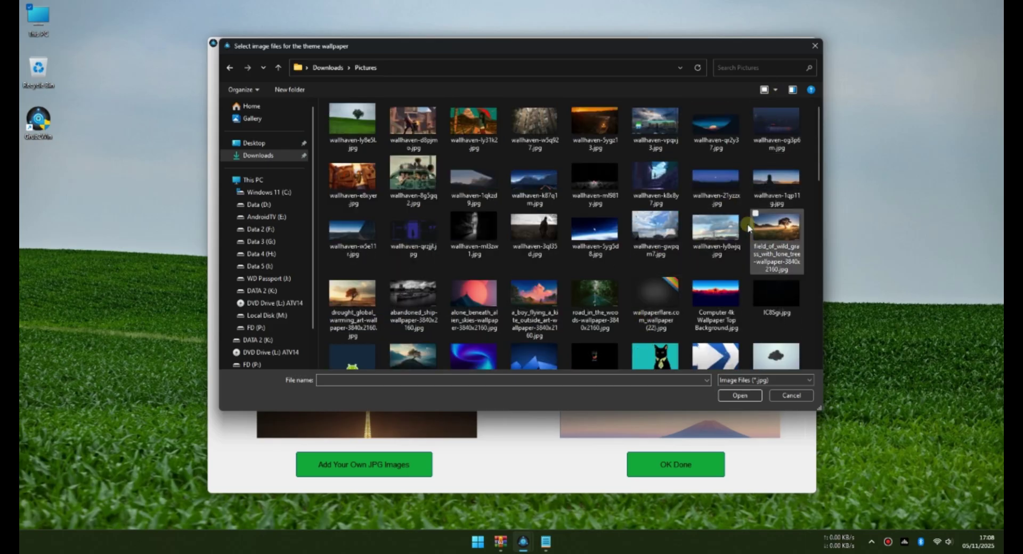
scroll(731, 246, down, 2)
scroll(731, 245, up, 2)
click(776, 123)
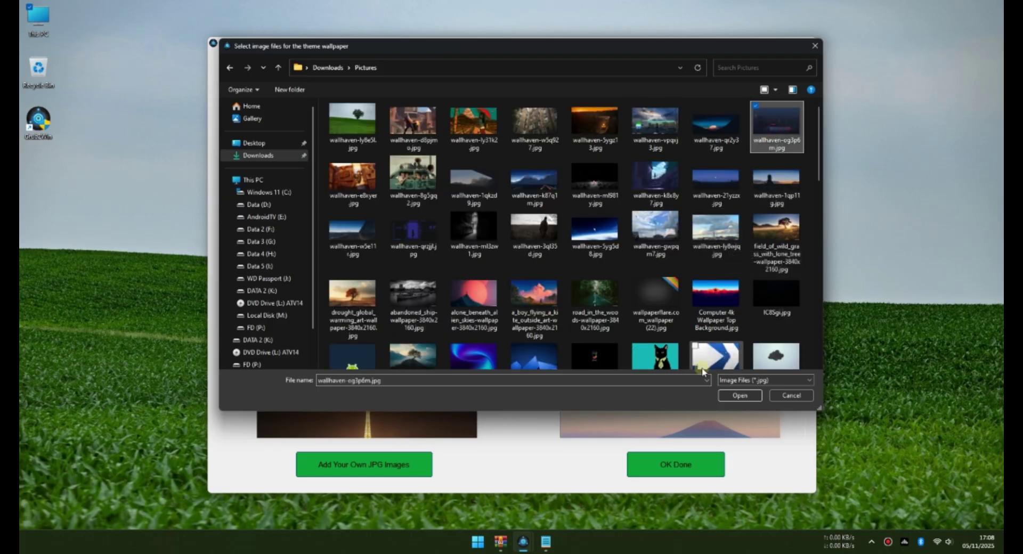
click(737, 396)
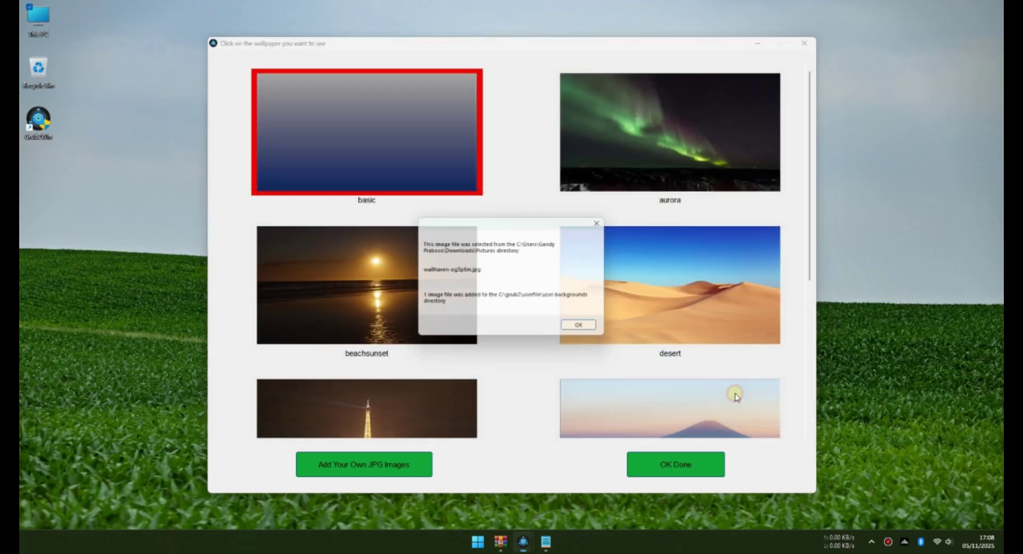
Step: Dismiss the image import notice and choose wallhaven-og3p6m as the boot menu wallpaper
click(588, 331)
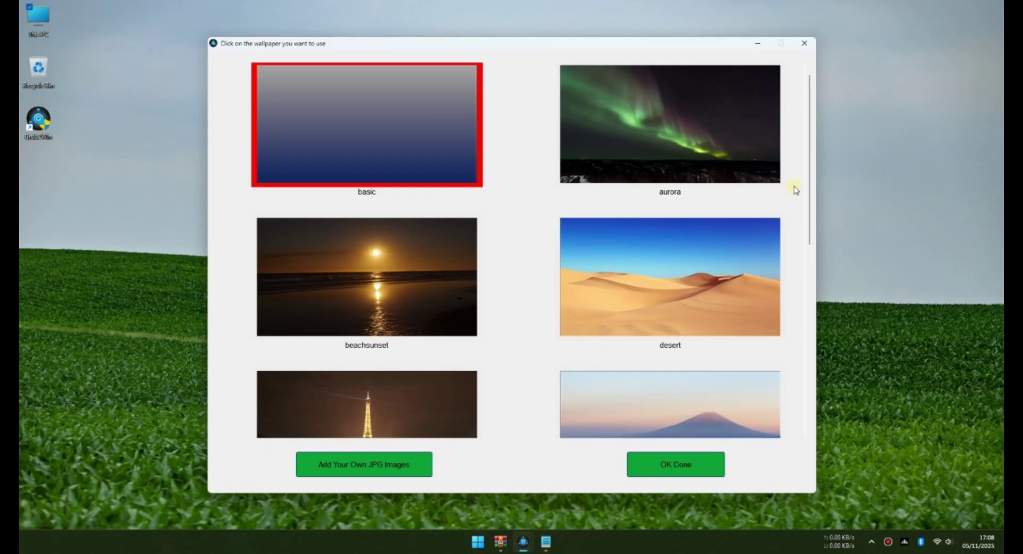
scroll(798, 198, down, 2)
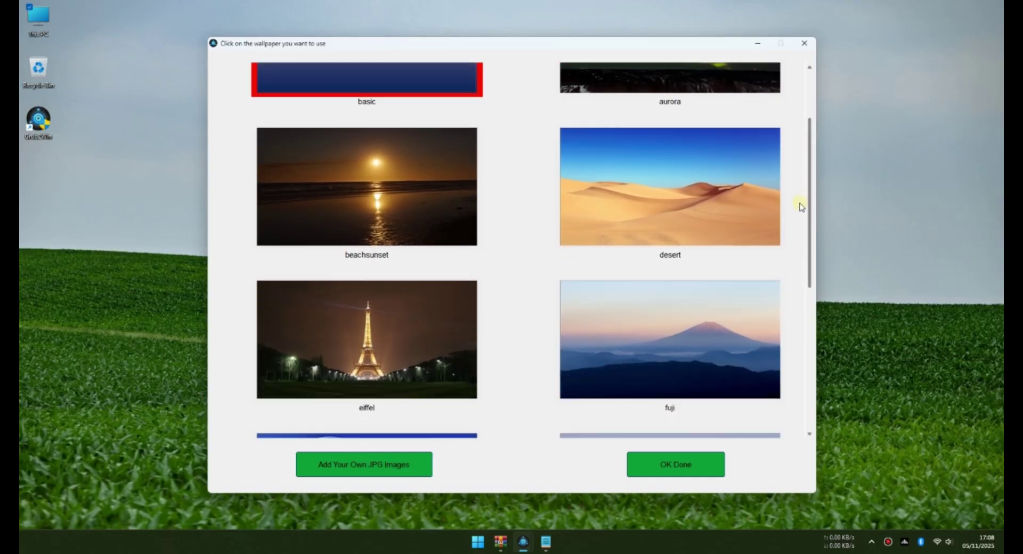
scroll(801, 206, down, 7)
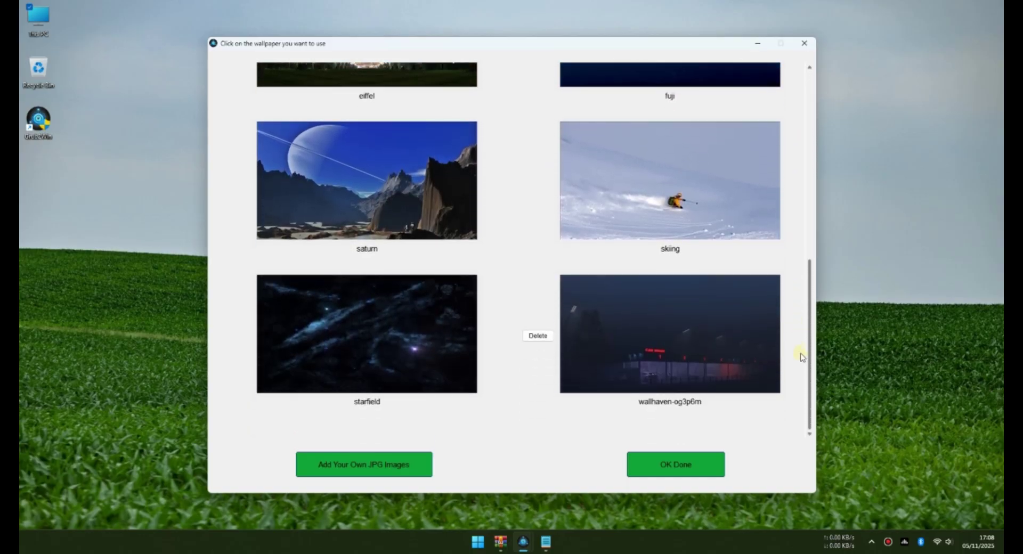
click(727, 338)
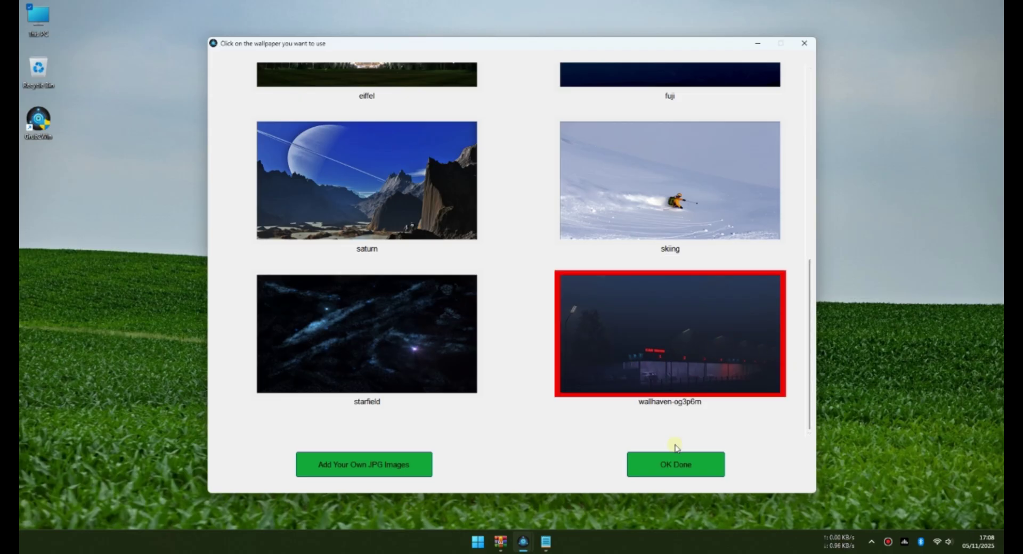
click(704, 465)
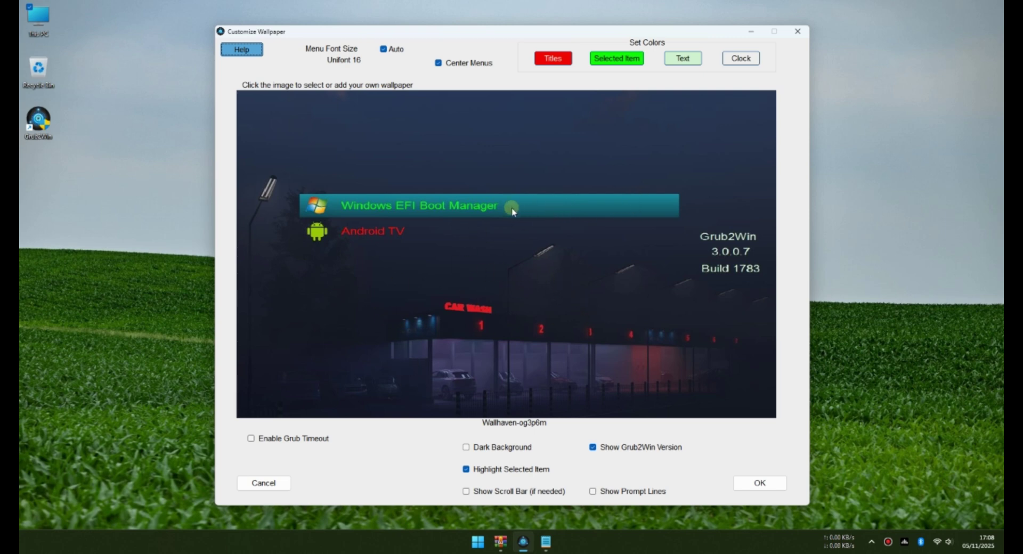
Step: Turn off the selected item highlight and the Grub2Win version display for the boot menu
click(466, 469)
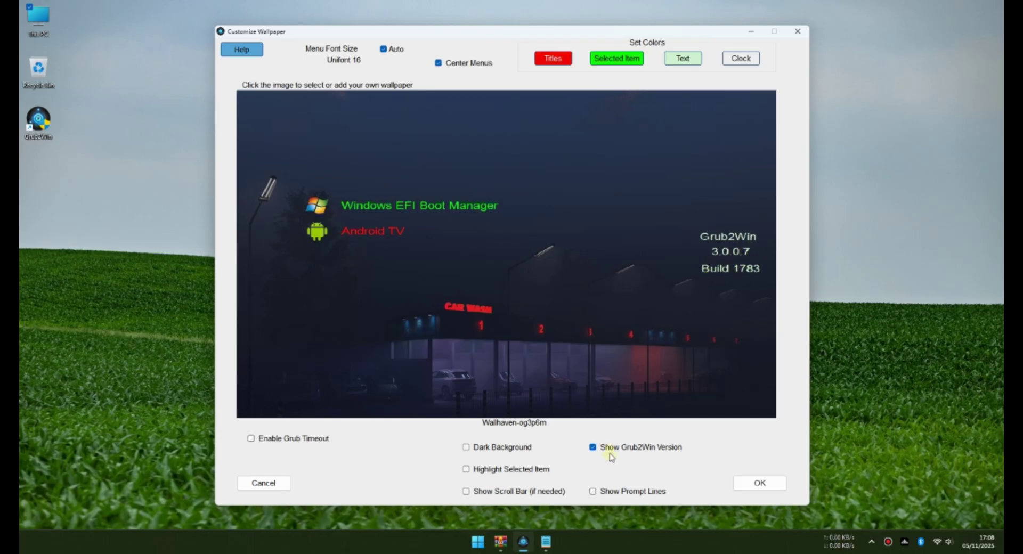
click(593, 447)
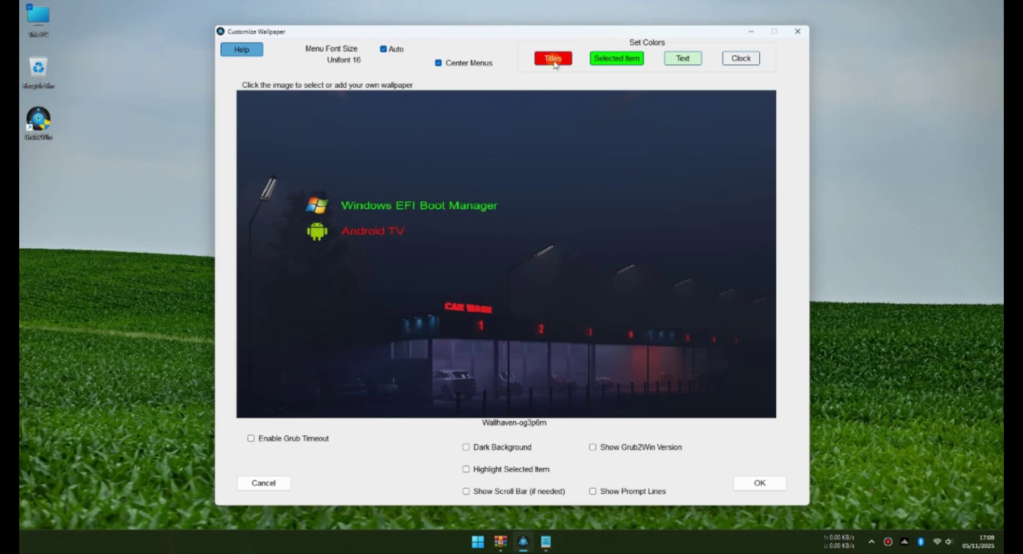
Step: Set the boot menu's selected item color to white, keeping wallhaven-og3p6m as the wallpaper
click(617, 59)
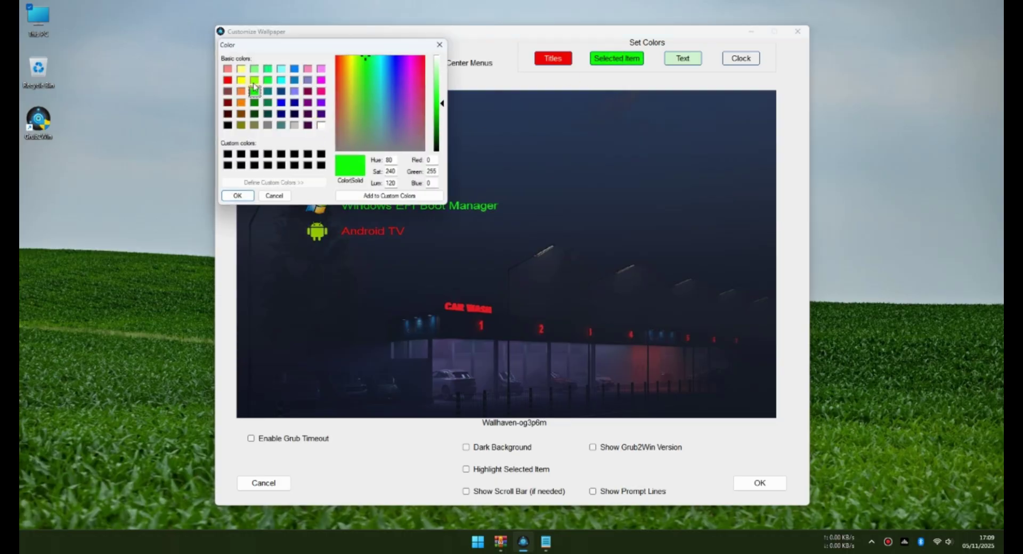
click(320, 126)
click(238, 196)
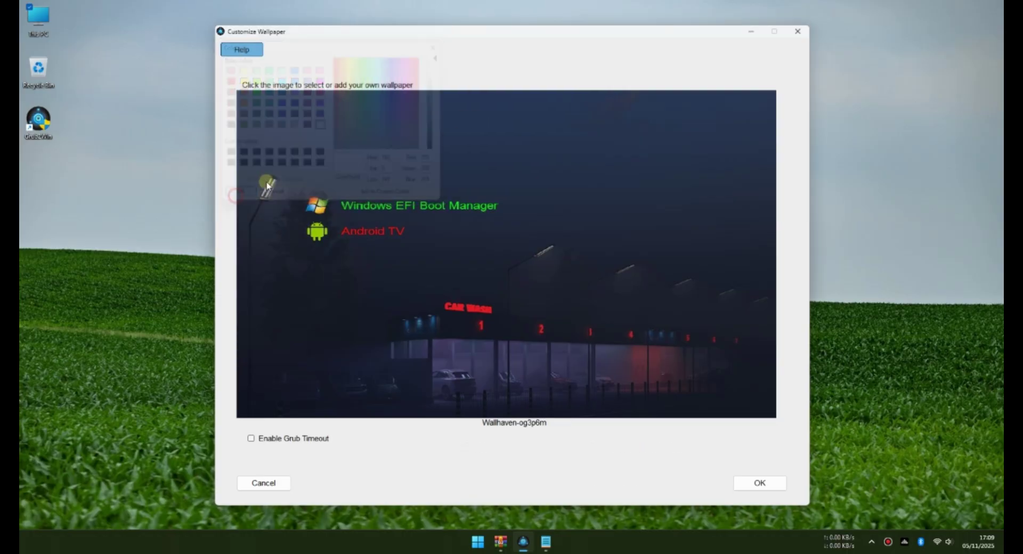
click(366, 227)
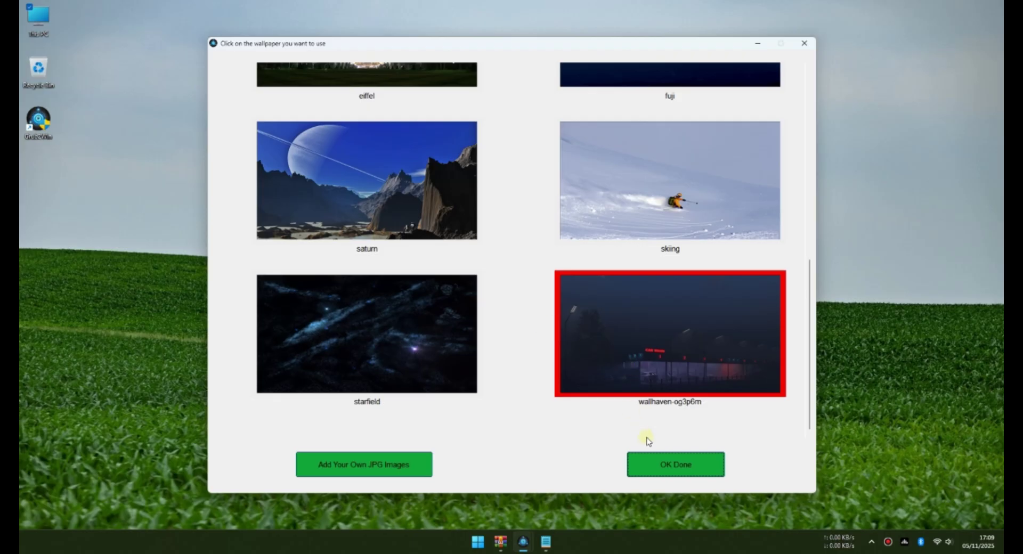
click(653, 463)
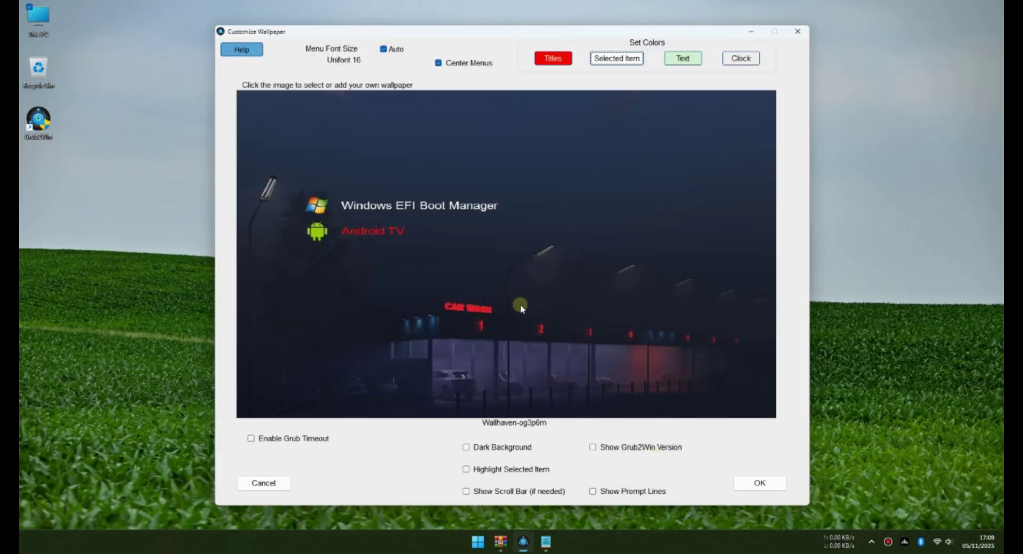
Step: Set the boot menu's titles color to black
click(567, 61)
click(227, 154)
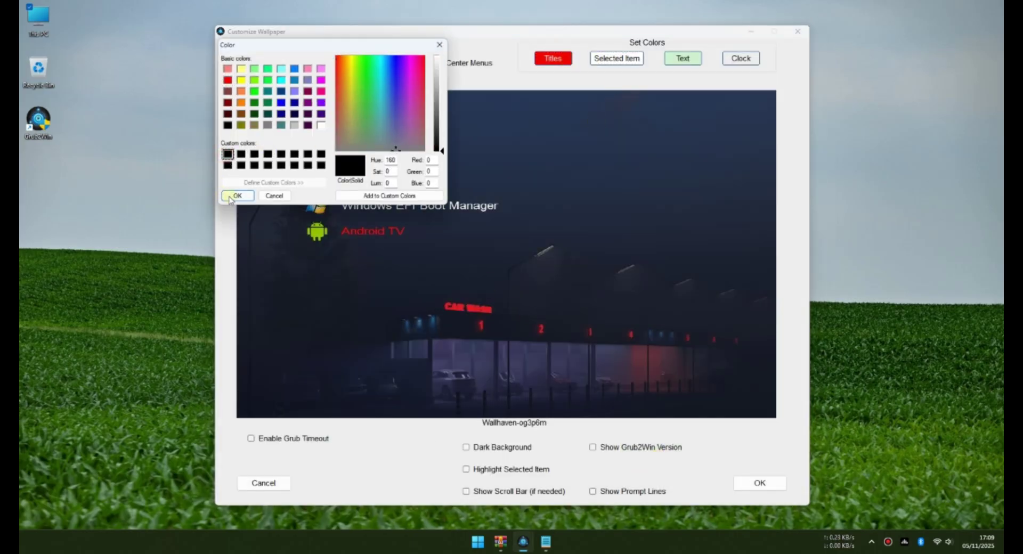
click(236, 196)
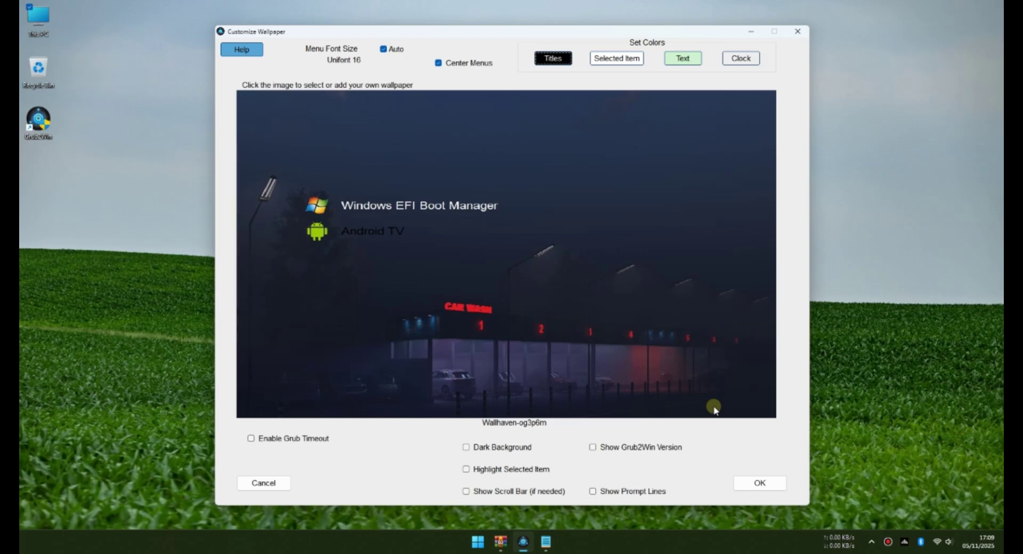
Step: Accept the wallpaper customization, save the Grub2Win configuration and close the remaining windows to return to the desktop
click(767, 483)
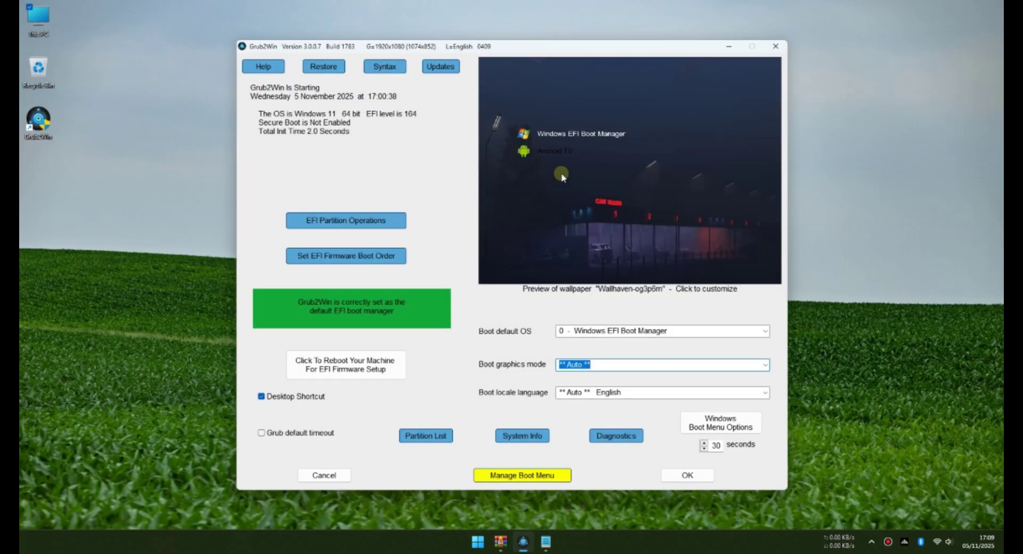
click(701, 478)
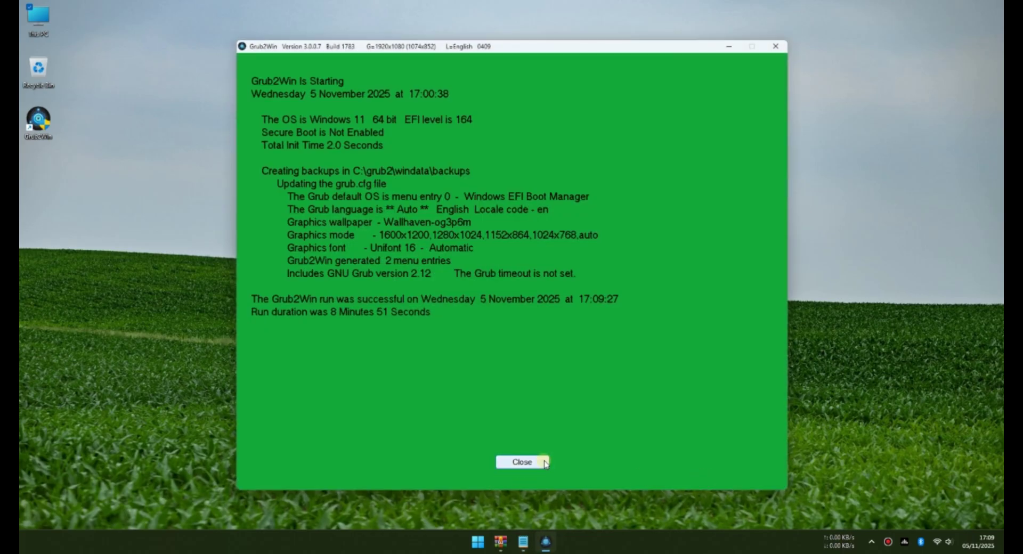
click(544, 463)
click(700, 69)
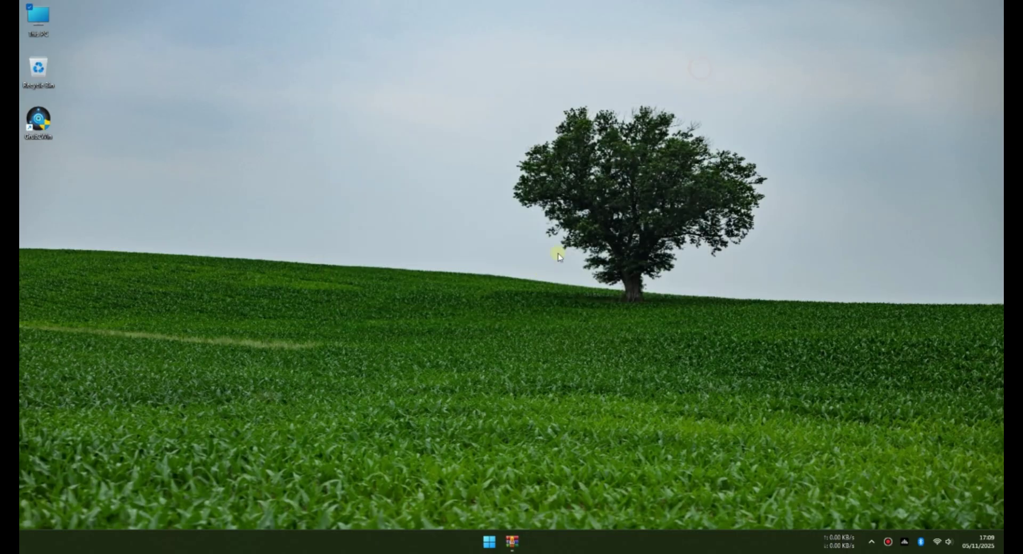